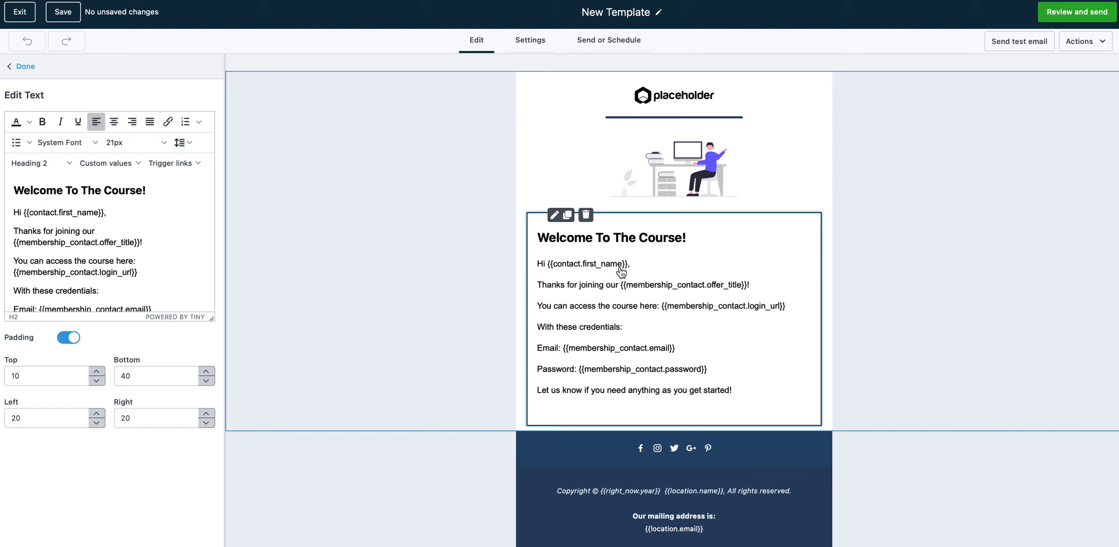
# Review the merge fields in the welcome email's text block and switch to the Conversations page.
pyautogui.scroll(-1, 176, 216)
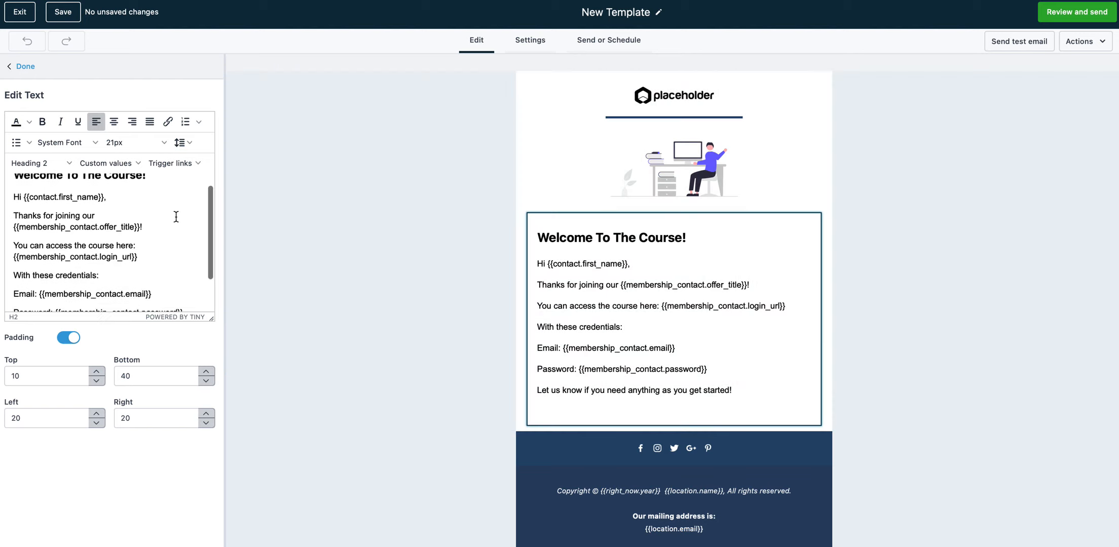
pyautogui.scroll(1, 176, 216)
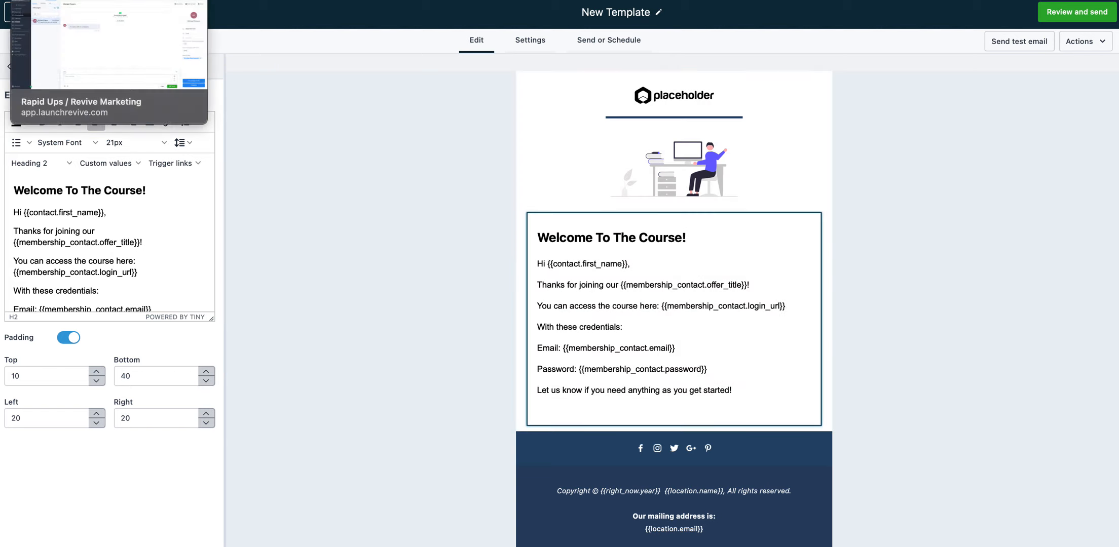
pyautogui.click(66, 0)
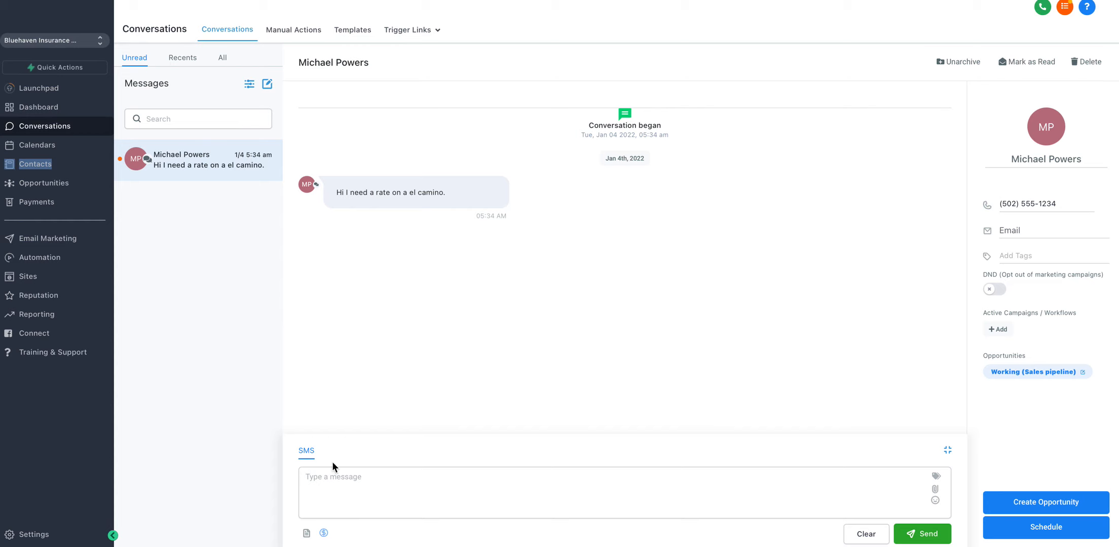
# Examine the Contact merge fields available for the SMS reply.
pyautogui.click(354, 474)
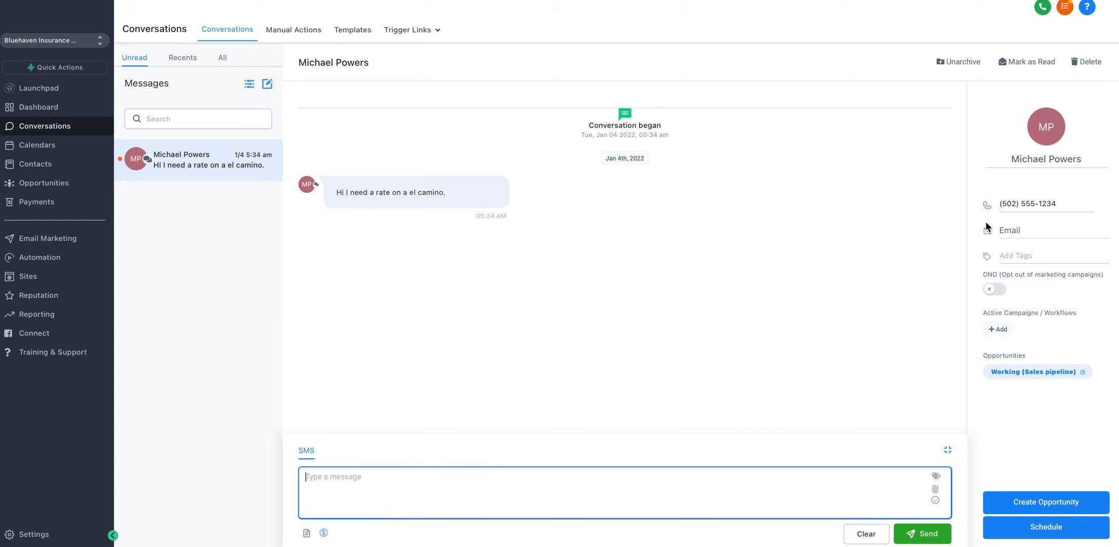
pyautogui.click(937, 478)
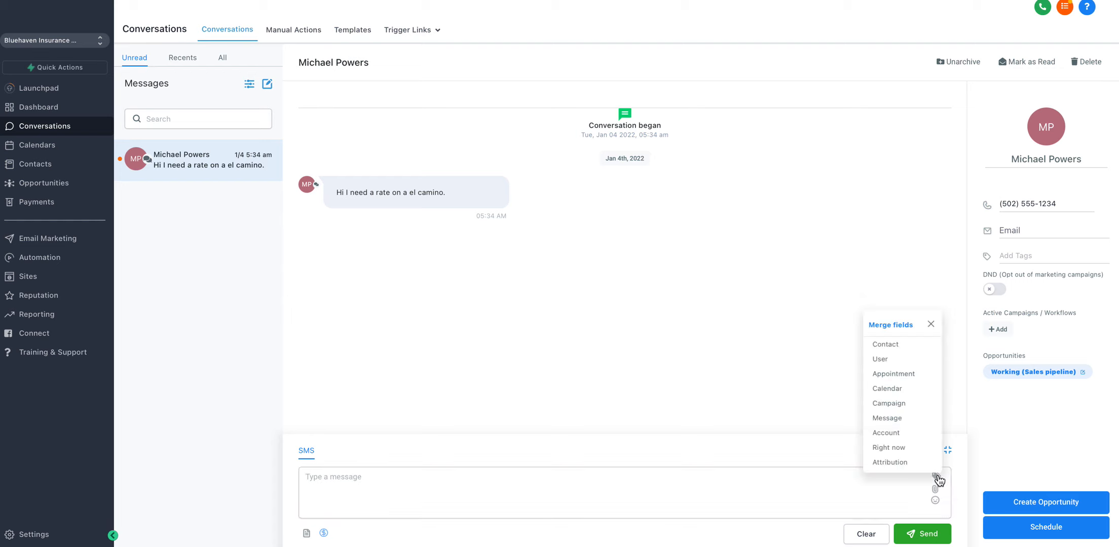
pyautogui.moveTo(895, 346)
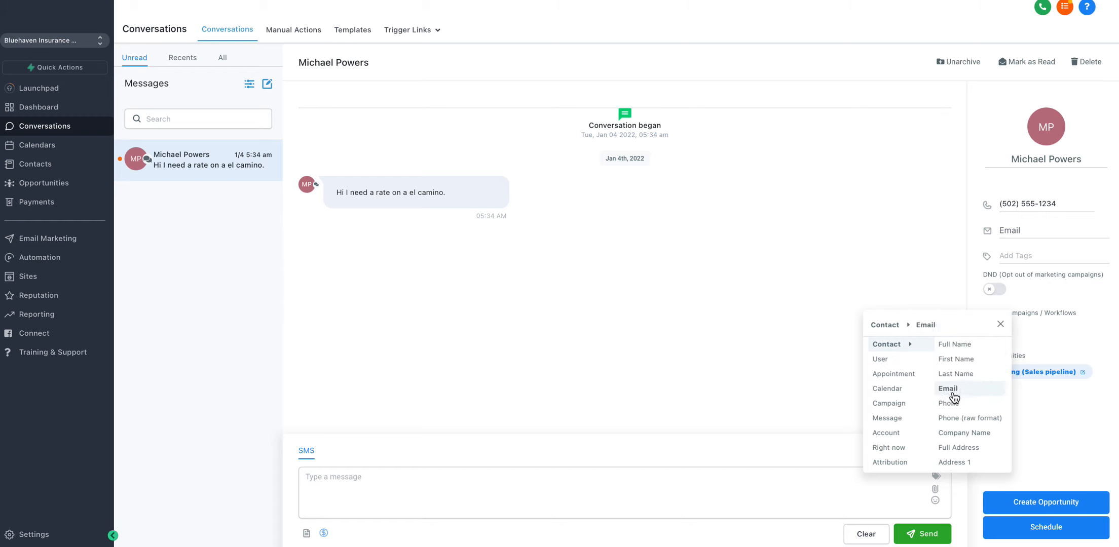
pyautogui.click(423, 486)
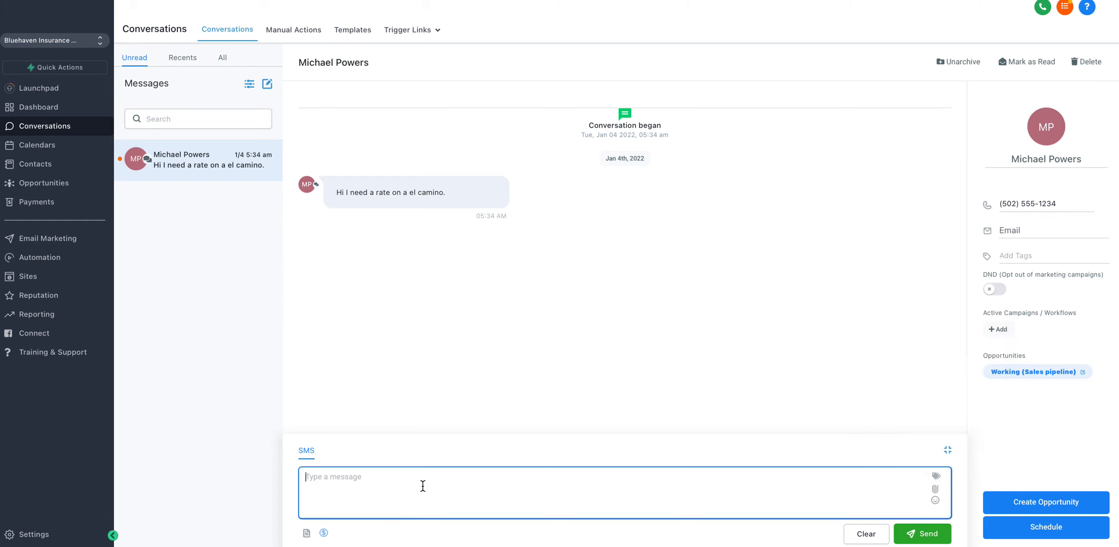
# Begin the SMS reply with "Hey" followed by the contact's First Name merge field.
pyautogui.write('Hey')
pyautogui.click(935, 477)
pyautogui.moveTo(849, 350)
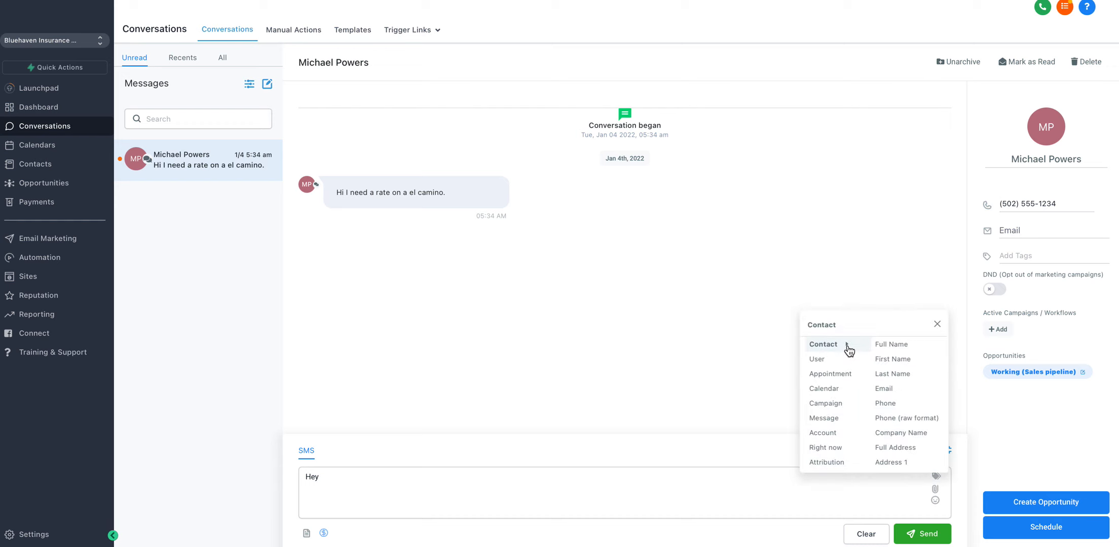
pyautogui.click(893, 359)
pyautogui.click(419, 479)
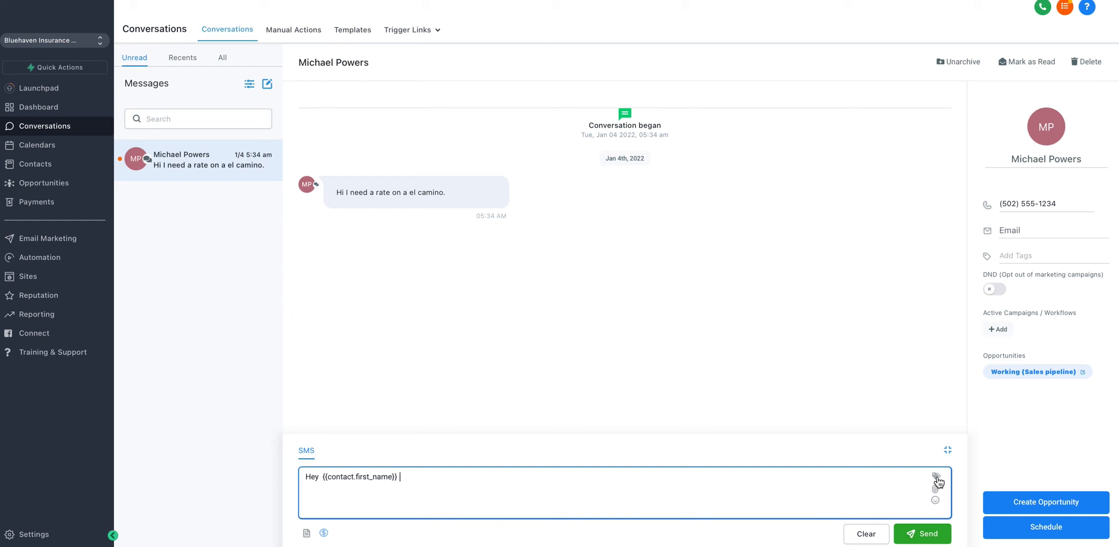
# Check the Calendar and Account merge fields, and send the greeting with a comma after the first-name field.
pyautogui.click(936, 476)
pyautogui.click(824, 361)
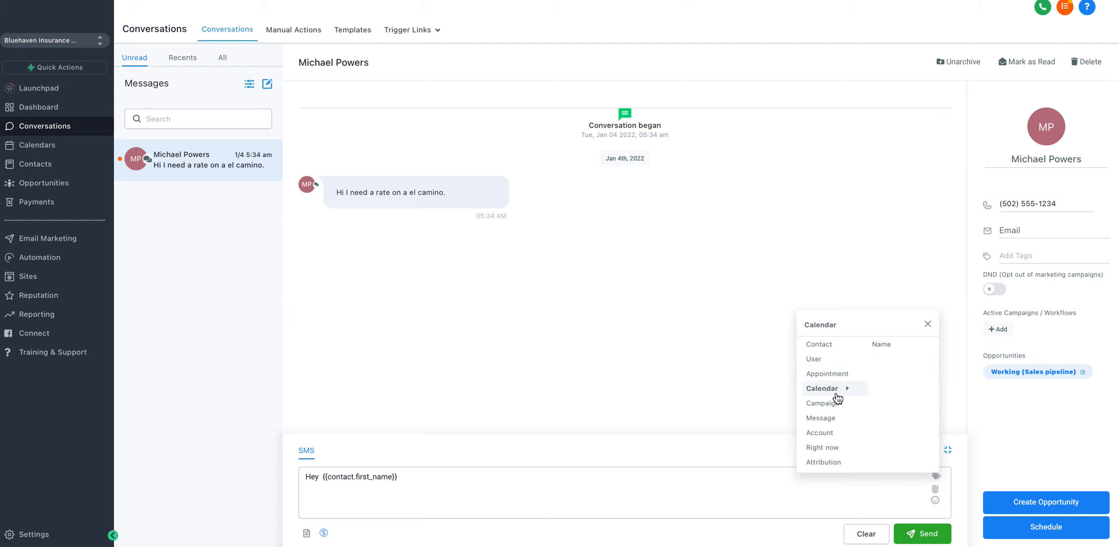
pyautogui.moveTo(827, 433)
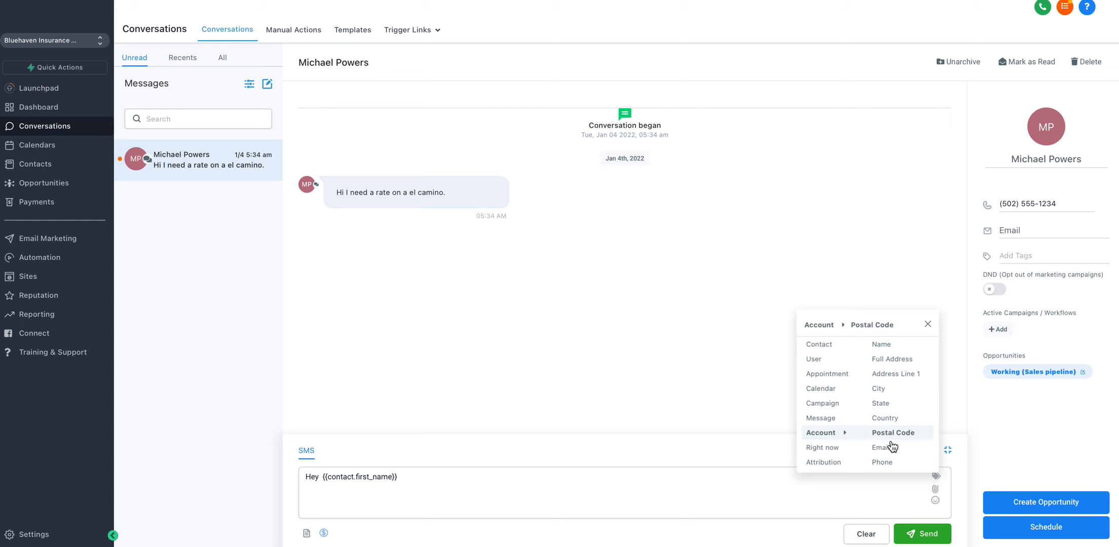
pyautogui.click(414, 478)
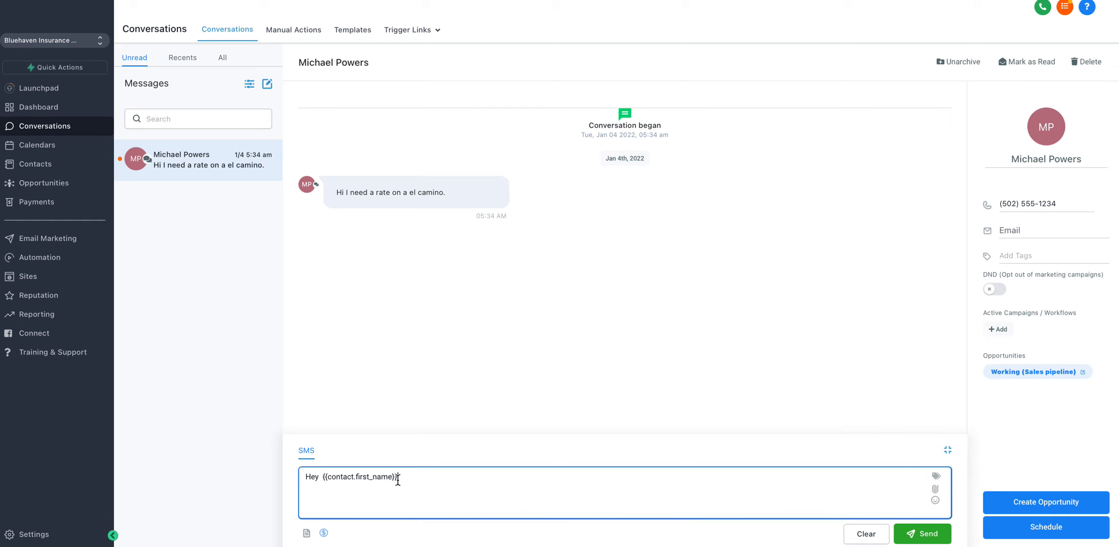
pyautogui.press('Return')
# Write "Here is our contact information:" as a new SMS message, correcting the misspelled word.
pyautogui.write('H')
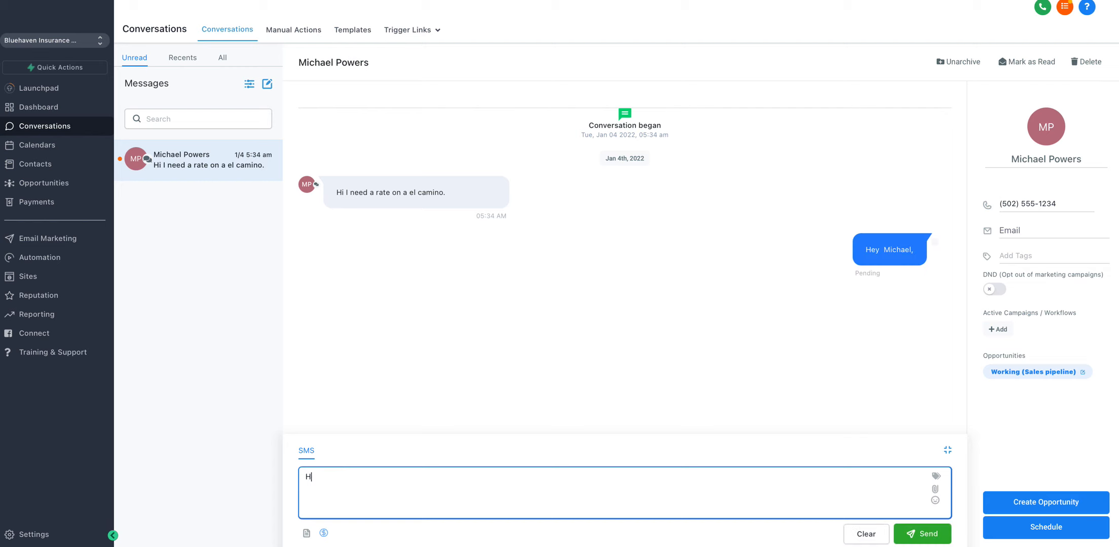
pyautogui.write('ere is our ')
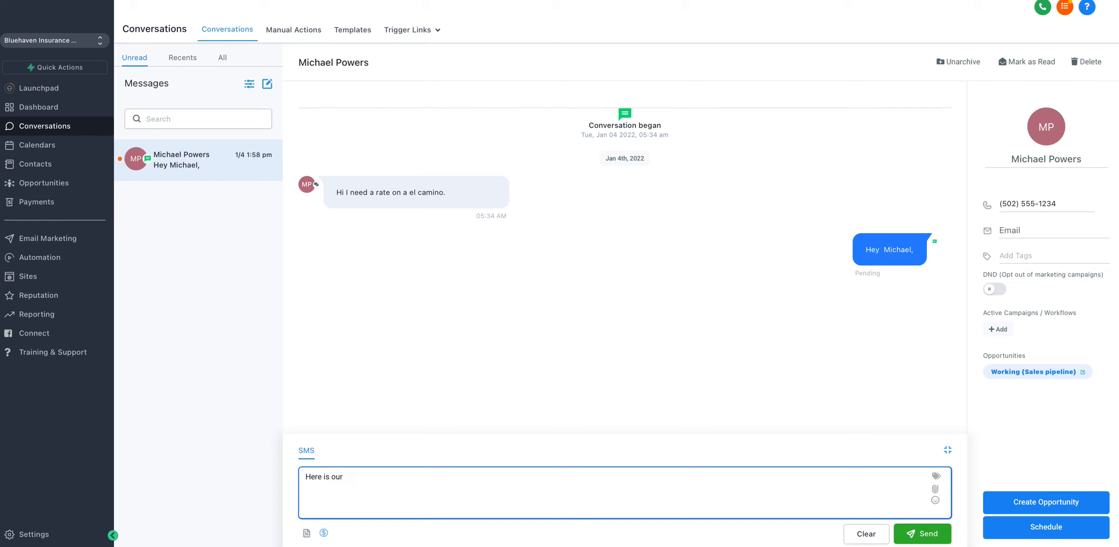
pyautogui.write('contact iinformatiino:')
pyautogui.rightClick(392, 475)
pyautogui.click(462, 321)
pyautogui.click(443, 479)
# Insert the Account Email, Phone and Full Address merge fields after the message text, with a comma after the email field.
pyautogui.click(936, 477)
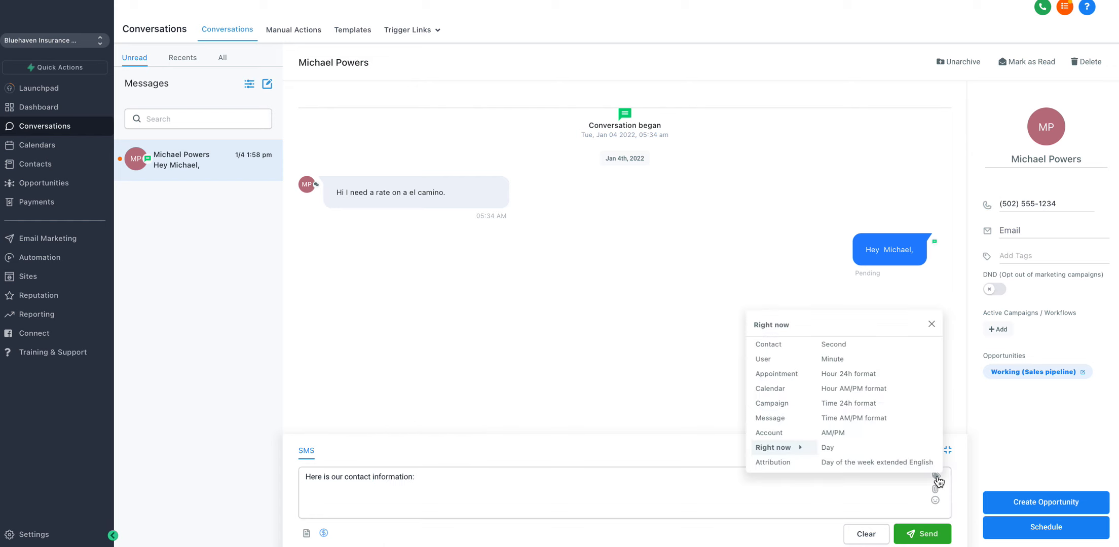
pyautogui.moveTo(783, 436)
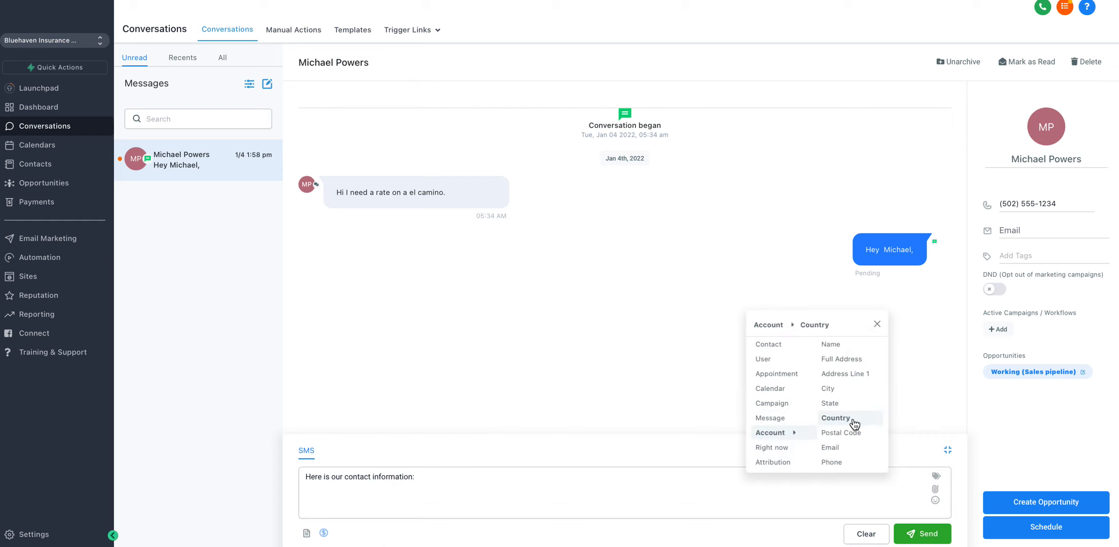
pyautogui.click(836, 448)
pyautogui.click(528, 486)
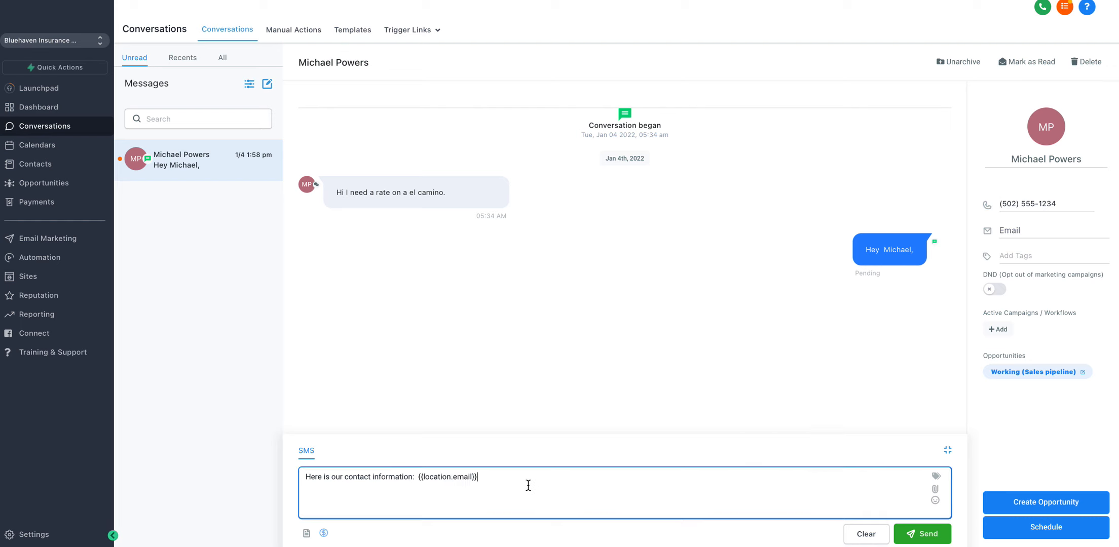
pyautogui.click(936, 477)
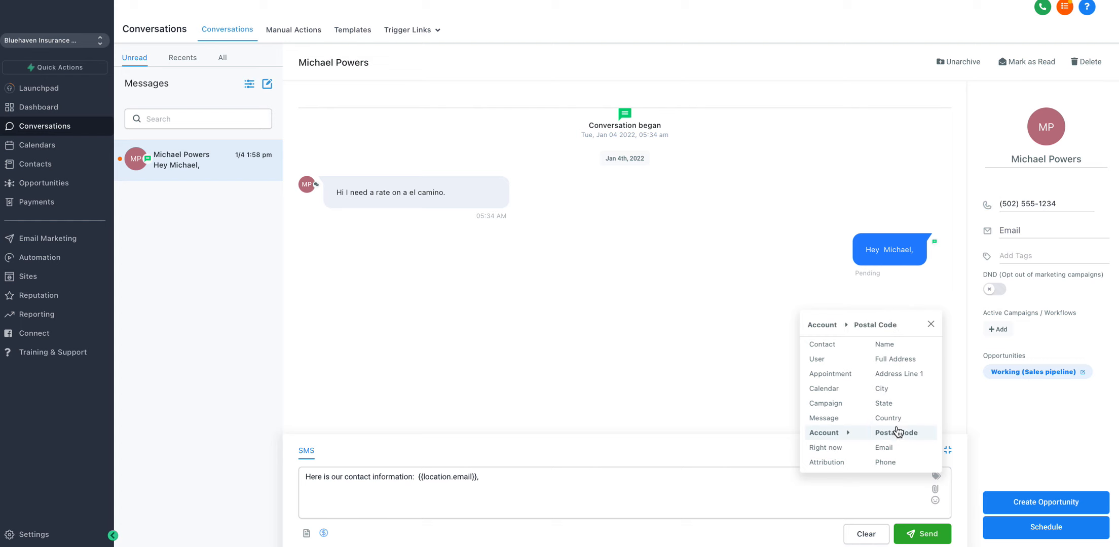
pyautogui.click(891, 462)
pyautogui.moveTo(836, 420)
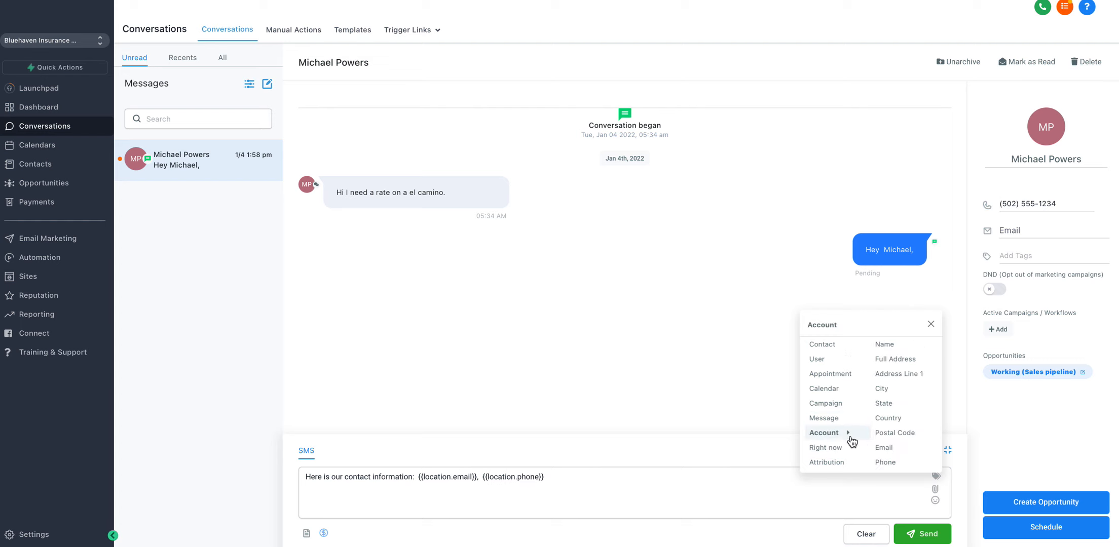
pyautogui.click(892, 360)
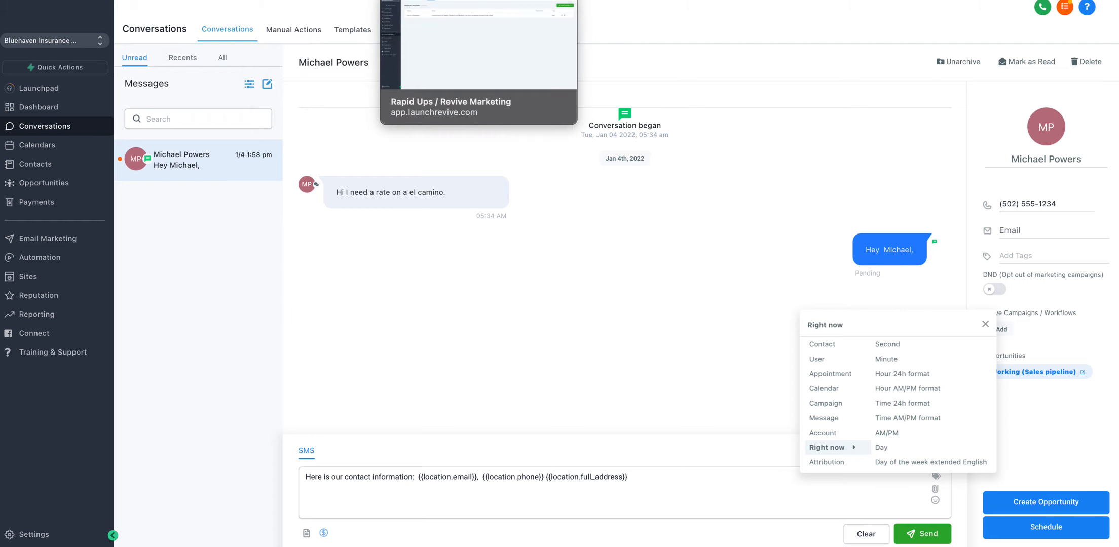
# Switch to the Email Marketing message templates and start a new text template.
pyautogui.click(468, 1)
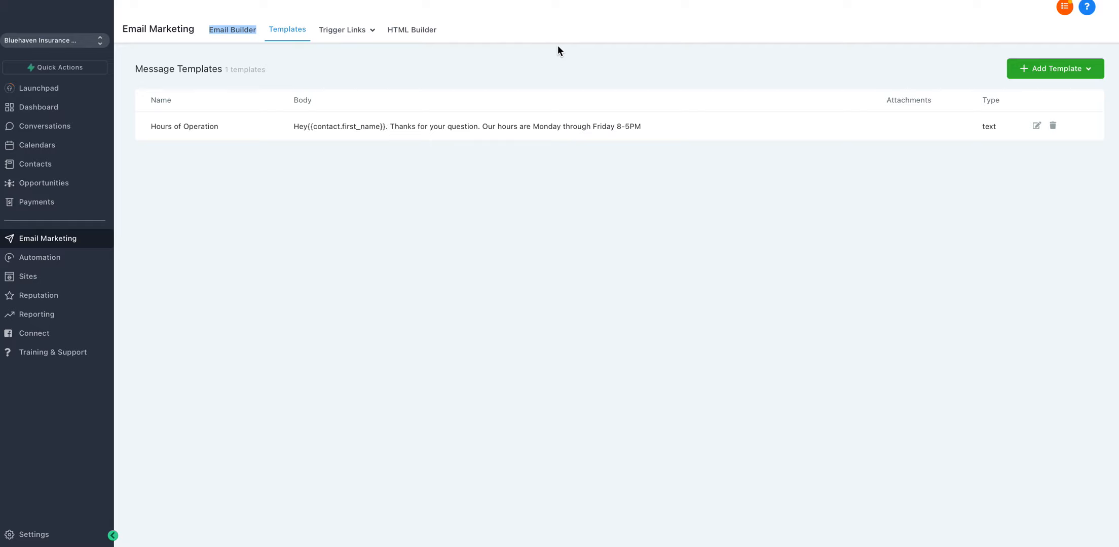
pyautogui.click(1050, 69)
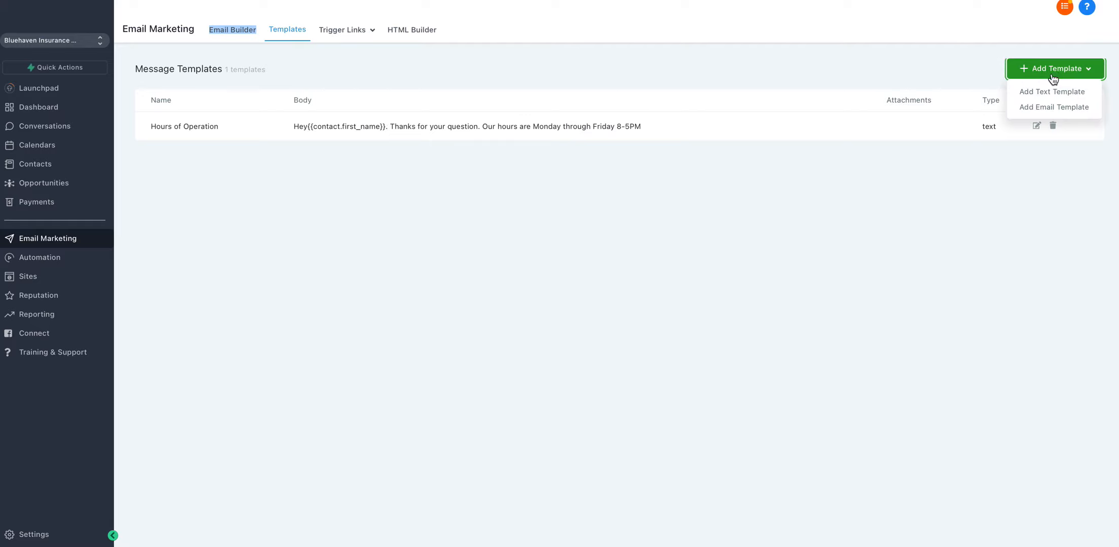
pyautogui.click(1049, 92)
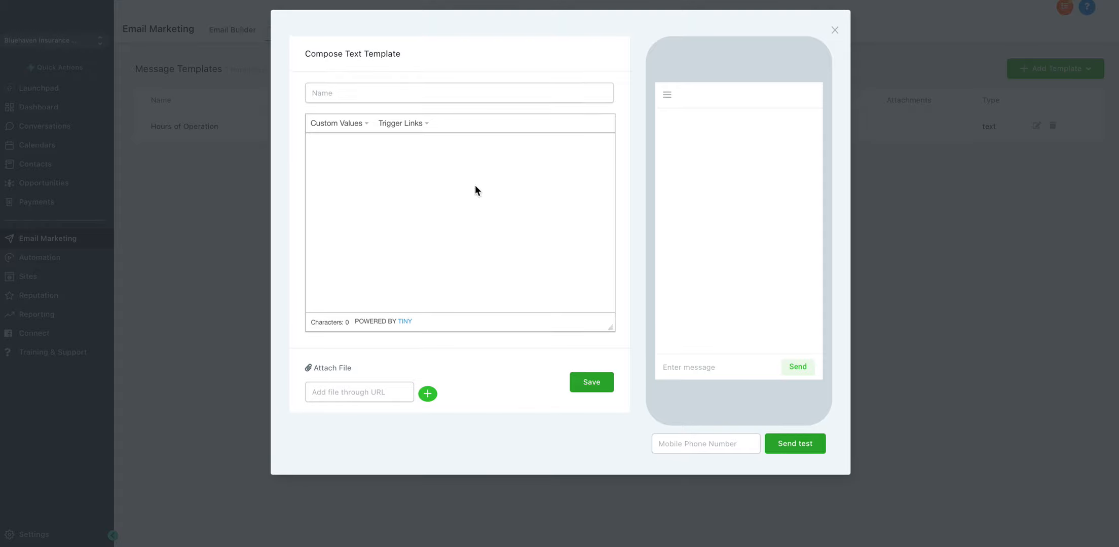
# Examine the categories of custom values available for the text template, including the account's own Custom Values.
pyautogui.click(350, 127)
pyautogui.moveTo(353, 219)
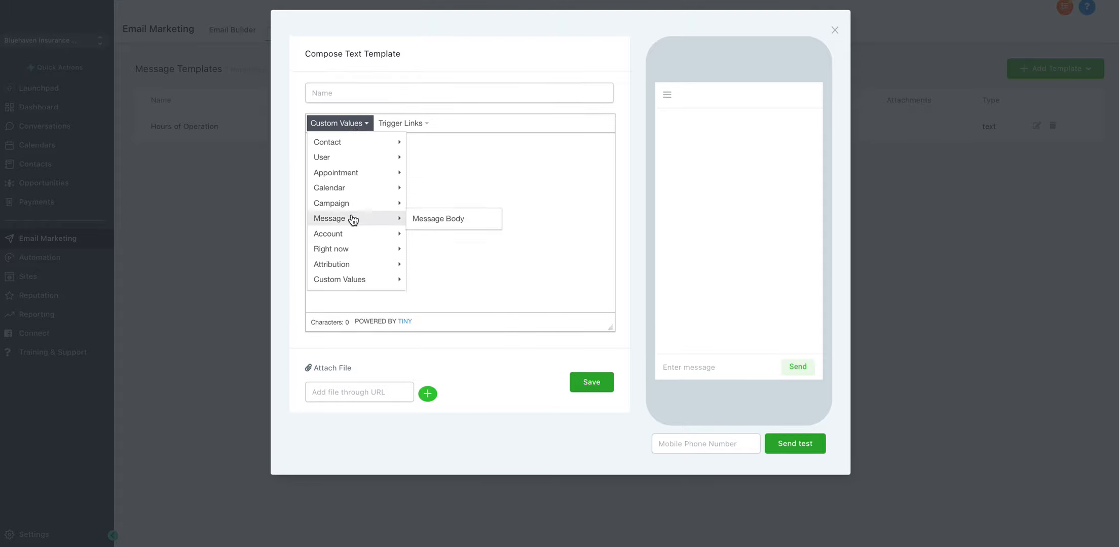
pyautogui.moveTo(360, 284)
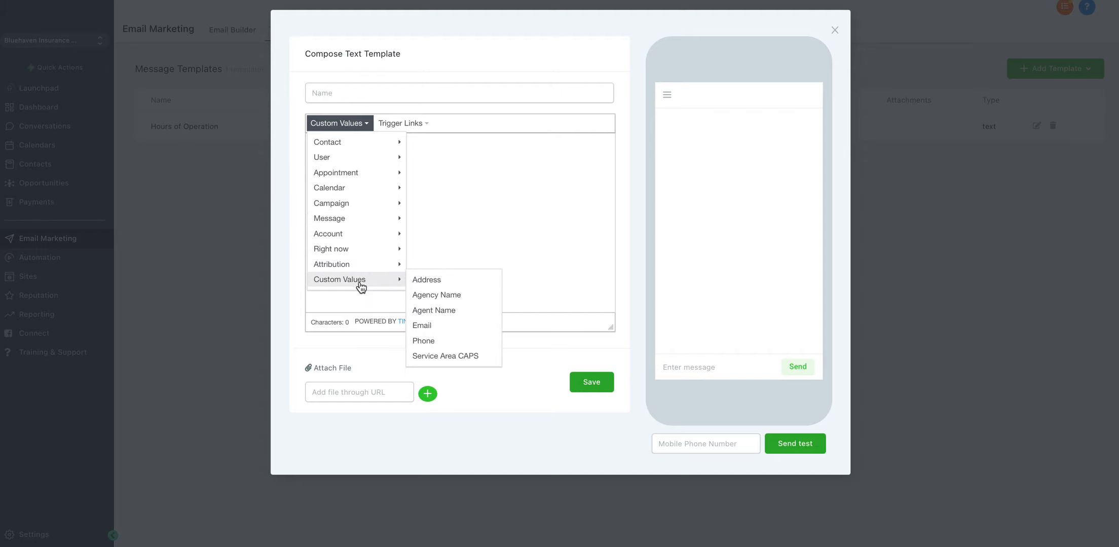
pyautogui.click(481, 200)
# Name the text template "Hey" and insert the contact's First Name value followed by a comma in its body.
pyautogui.click(330, 101)
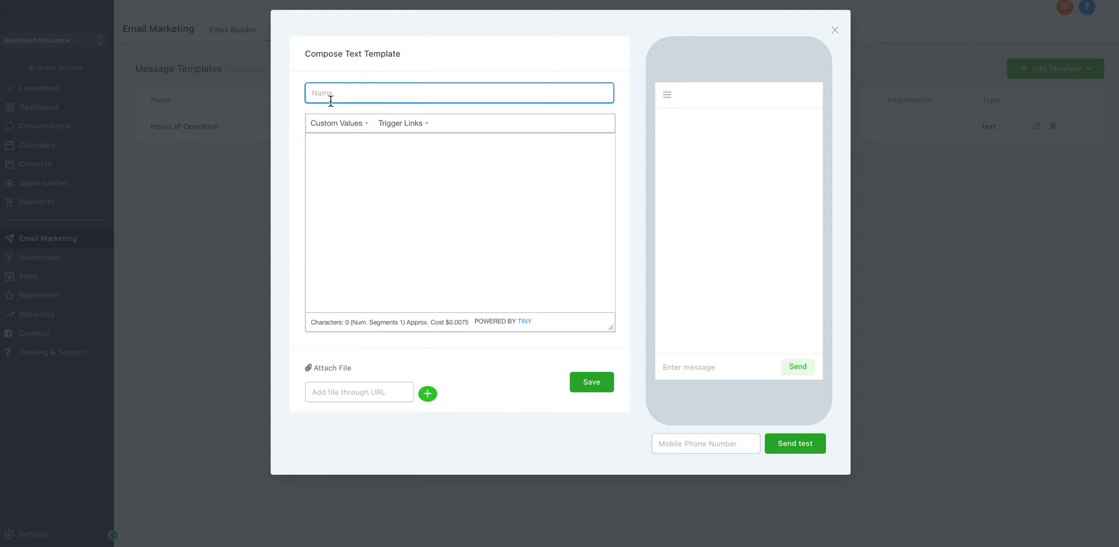
pyautogui.write('Hey')
pyautogui.click(343, 125)
pyautogui.moveTo(349, 150)
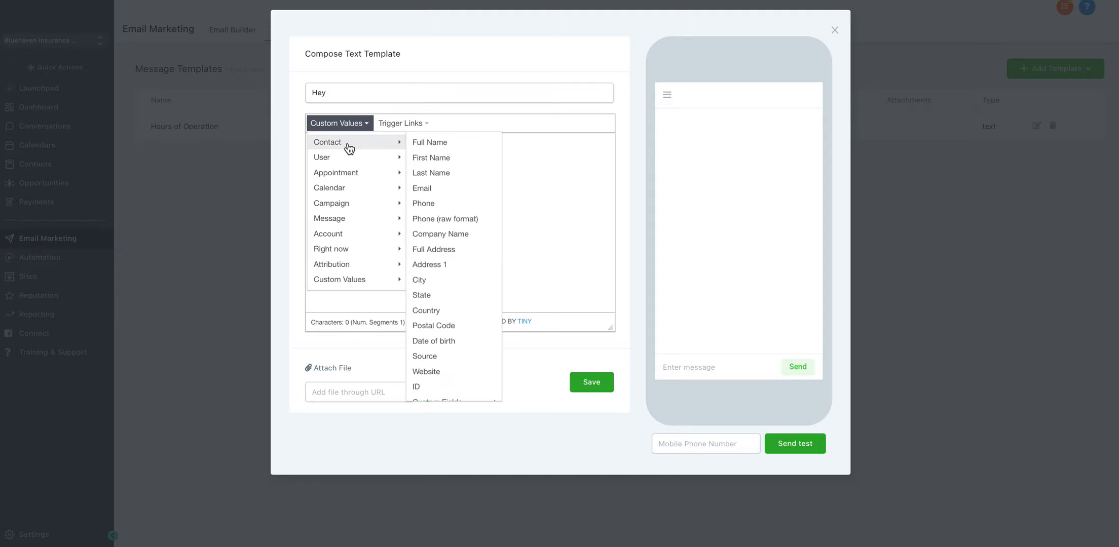
pyautogui.click(437, 156)
pyautogui.write(',')
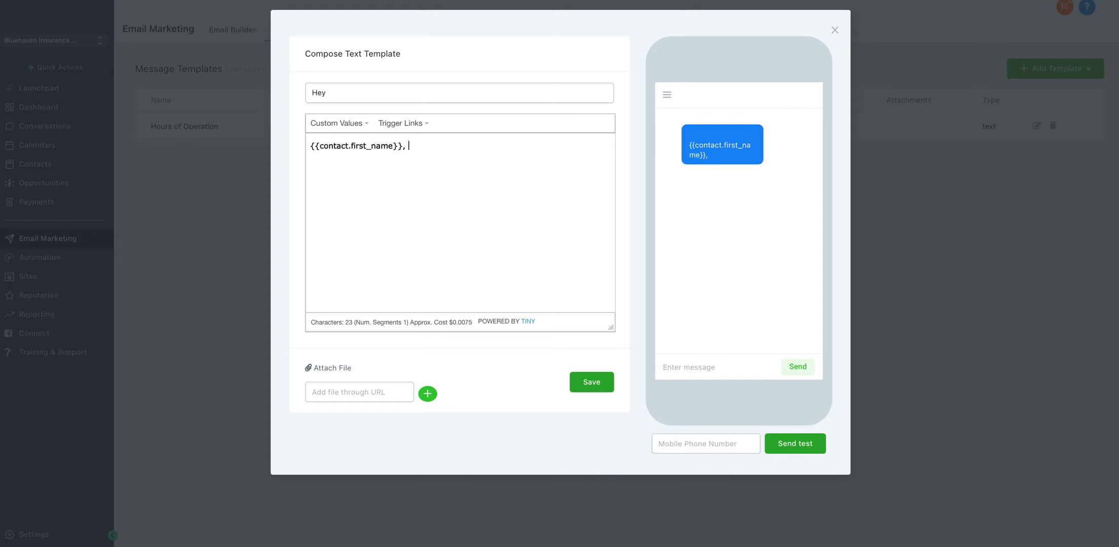
# Write "Here is a 15% off discouunut of our offer." below the first-name line, and close the text template without saving.
pyautogui.press('Return')
pyautogui.press('Return')
pyautogui.write('Here ')
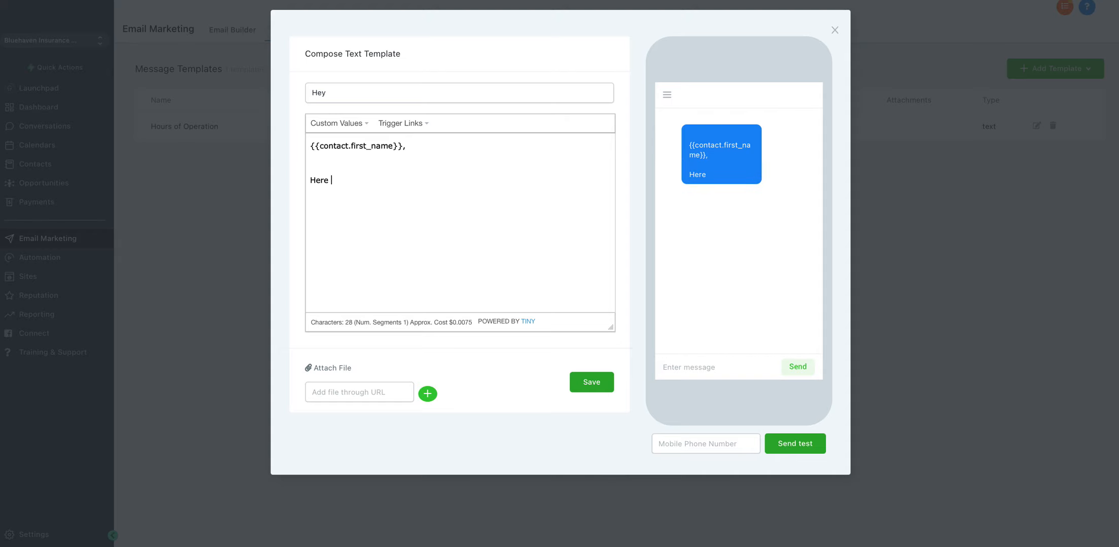
pyautogui.write('is a 15% off dis')
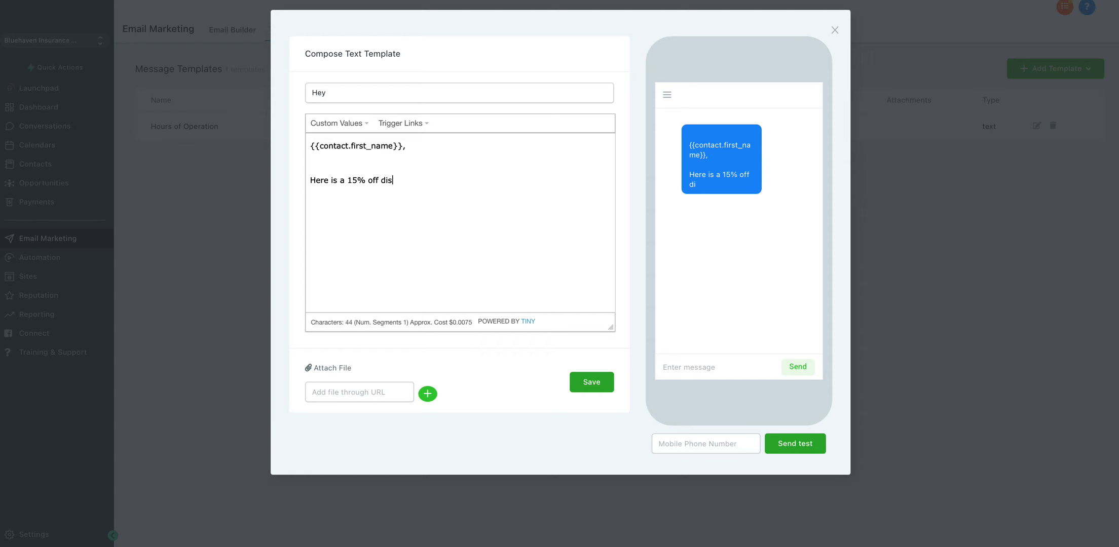
pyautogui.write('couunut of o')
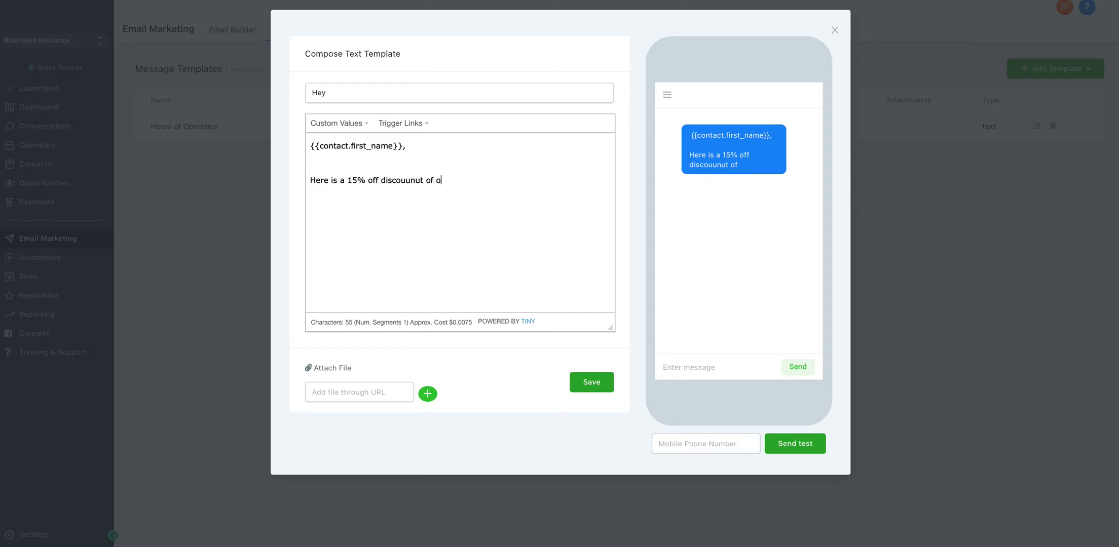
pyautogui.write('ur offe')
pyautogui.press('BackSpace')
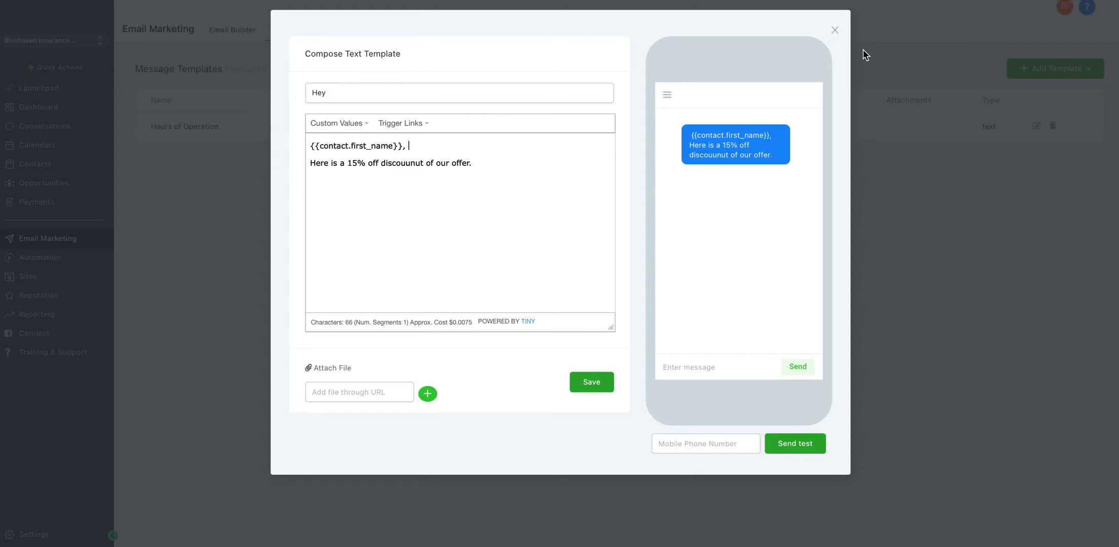
pyautogui.click(836, 25)
# Start a new email template and look at the custom values it offers.
pyautogui.click(1058, 70)
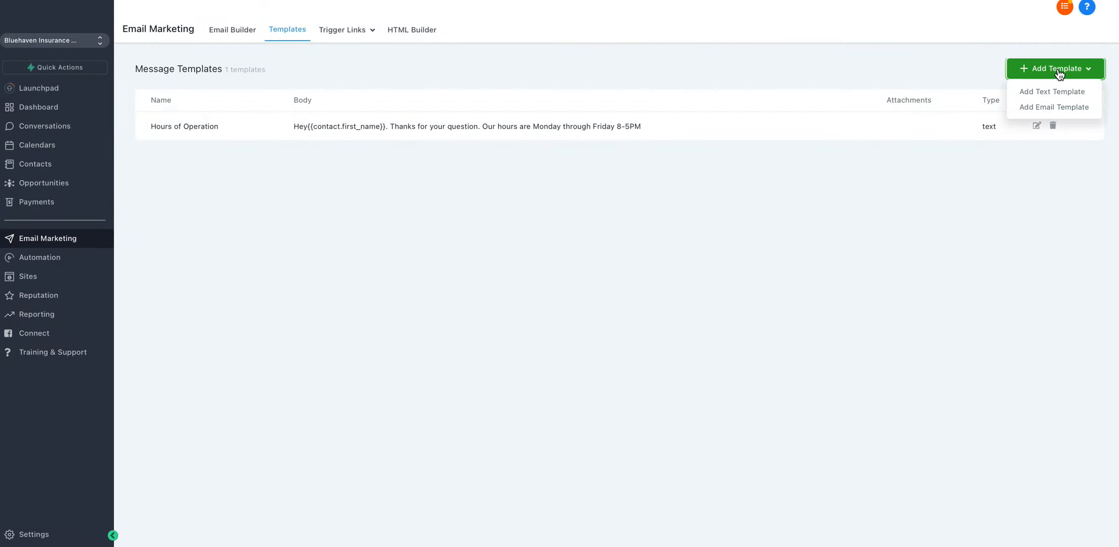
pyautogui.click(1053, 107)
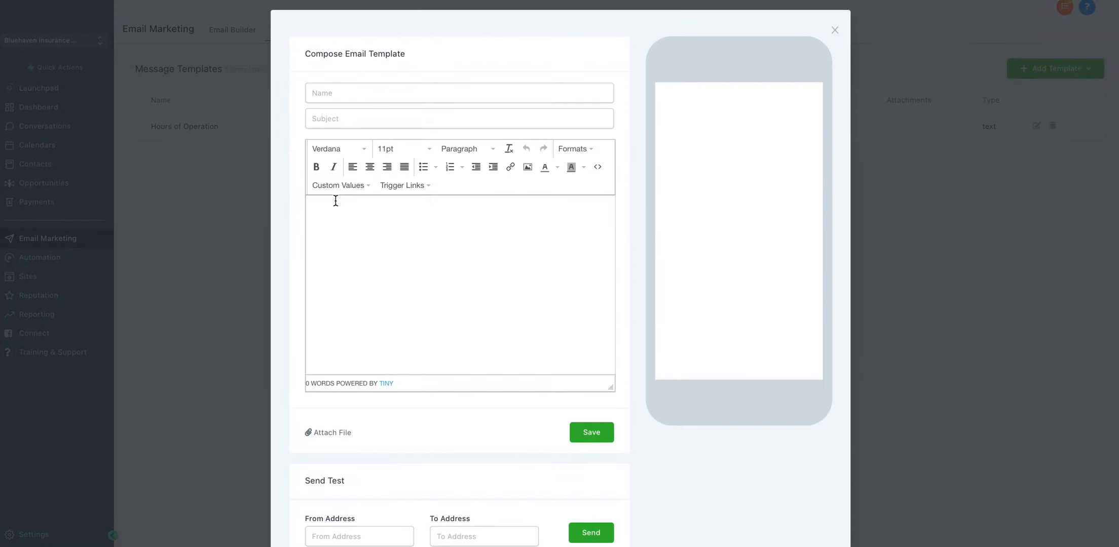
pyautogui.click(339, 185)
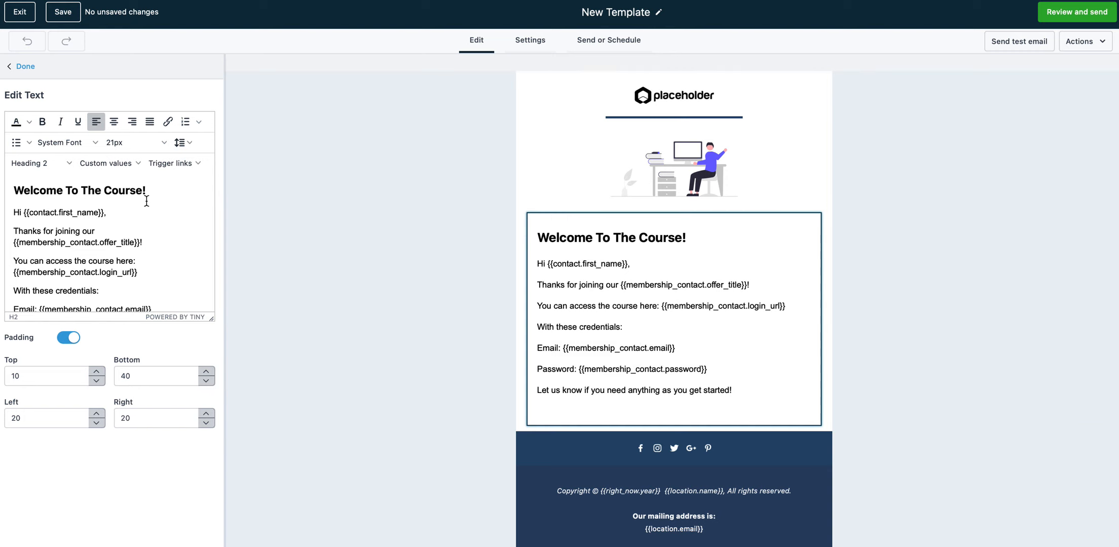
# Examine the contact fields and the account's own Custom Values available for the email's welcome text block.
pyautogui.click(582, 265)
pyautogui.click(581, 264)
pyautogui.click(112, 163)
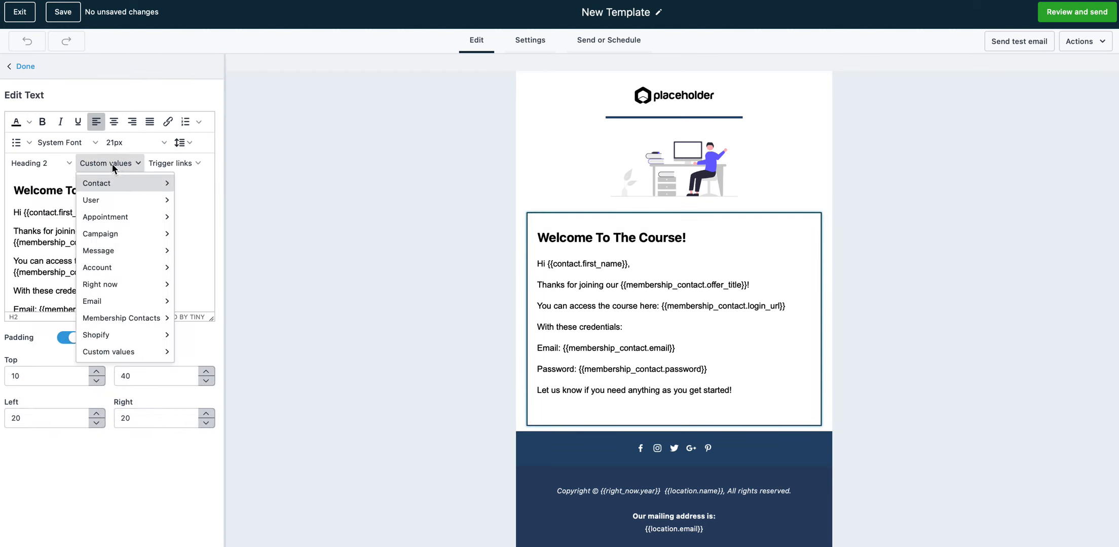
pyautogui.moveTo(109, 271)
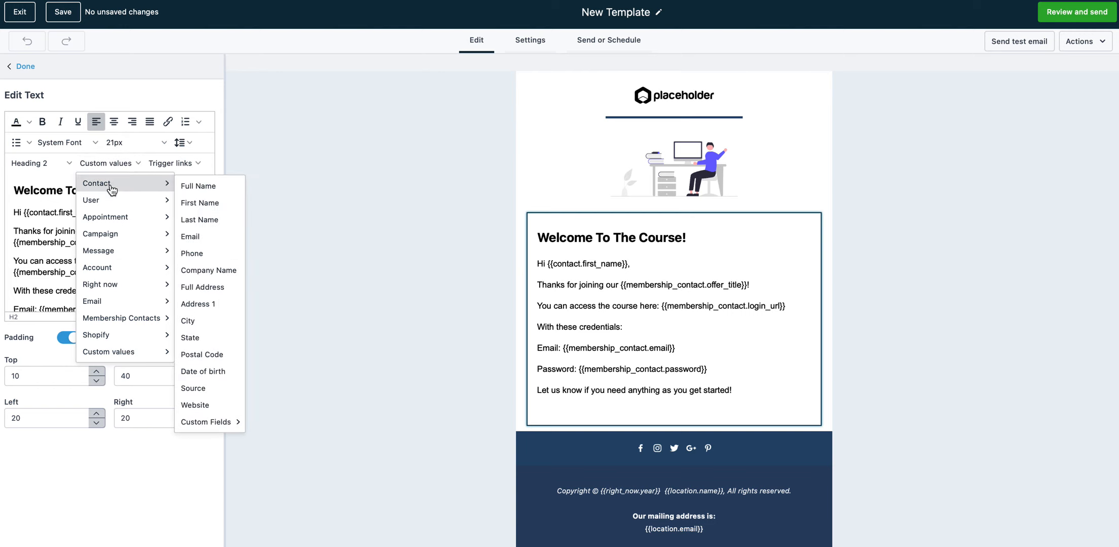
pyautogui.moveTo(116, 344)
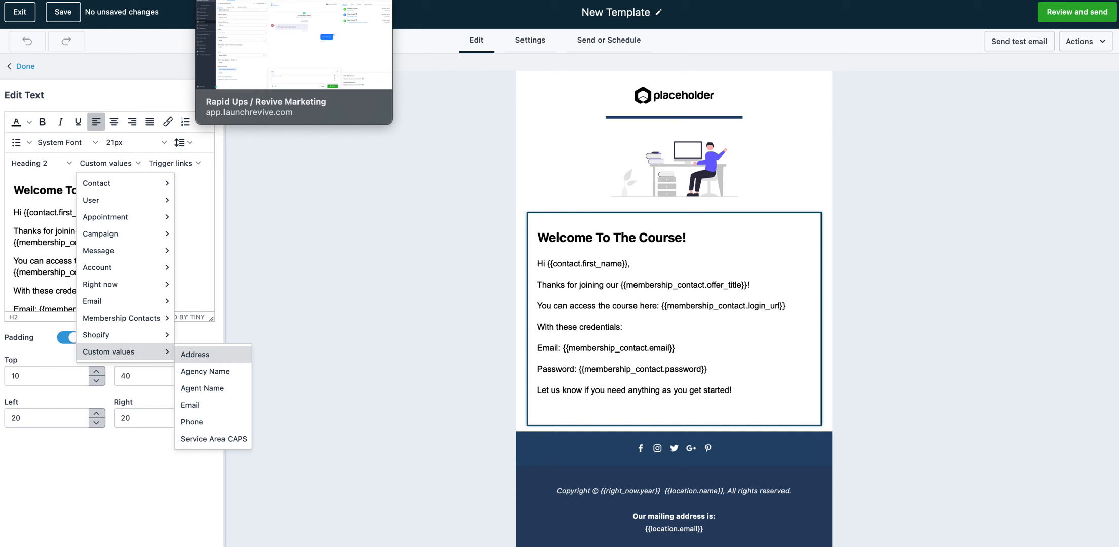
# Return to the contact's page in the other browser tab and open the account's Custom Fields settings.
pyautogui.click(254, 1)
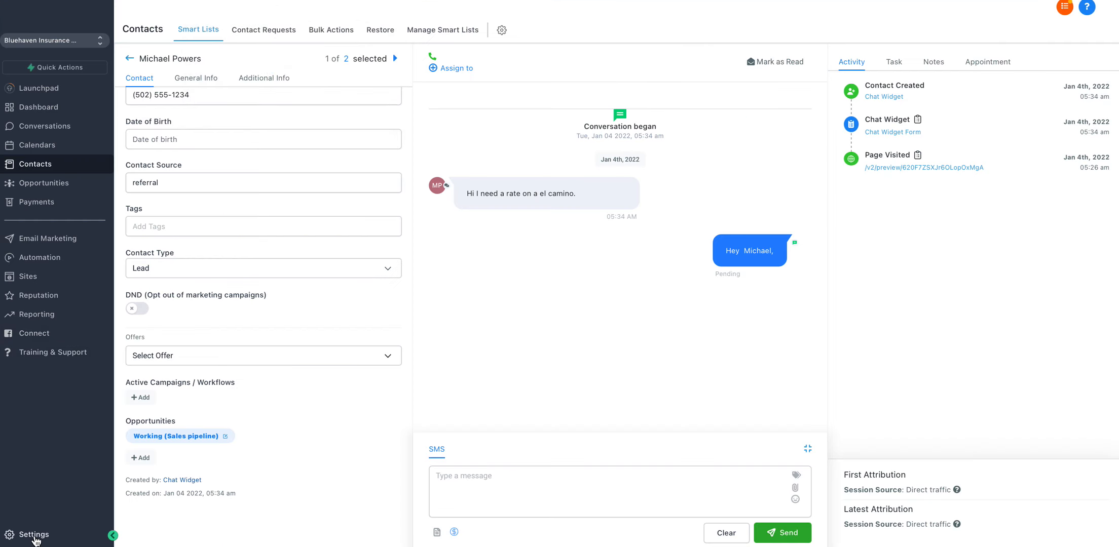
pyautogui.click(33, 536)
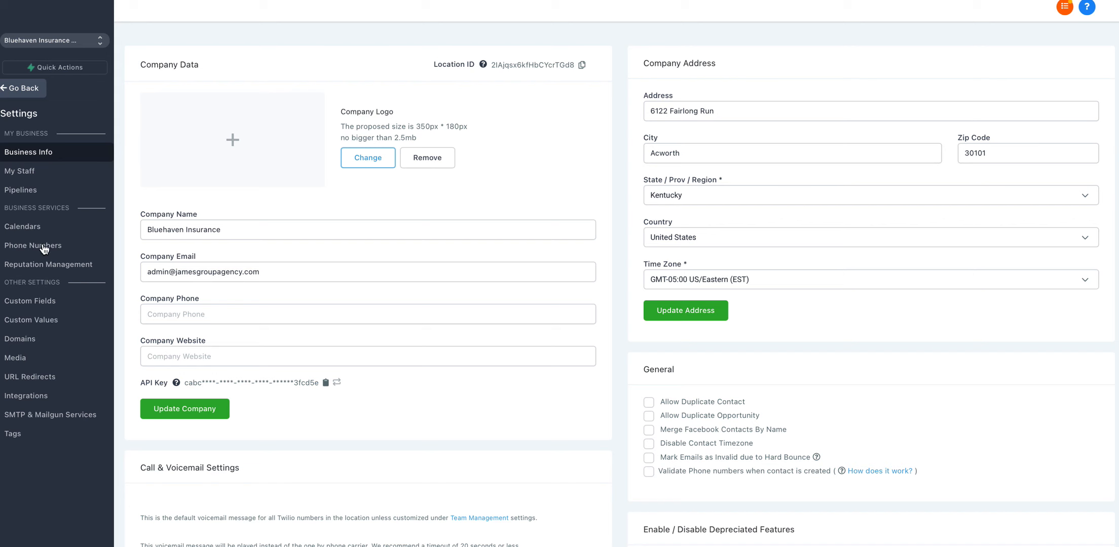
pyautogui.click(52, 303)
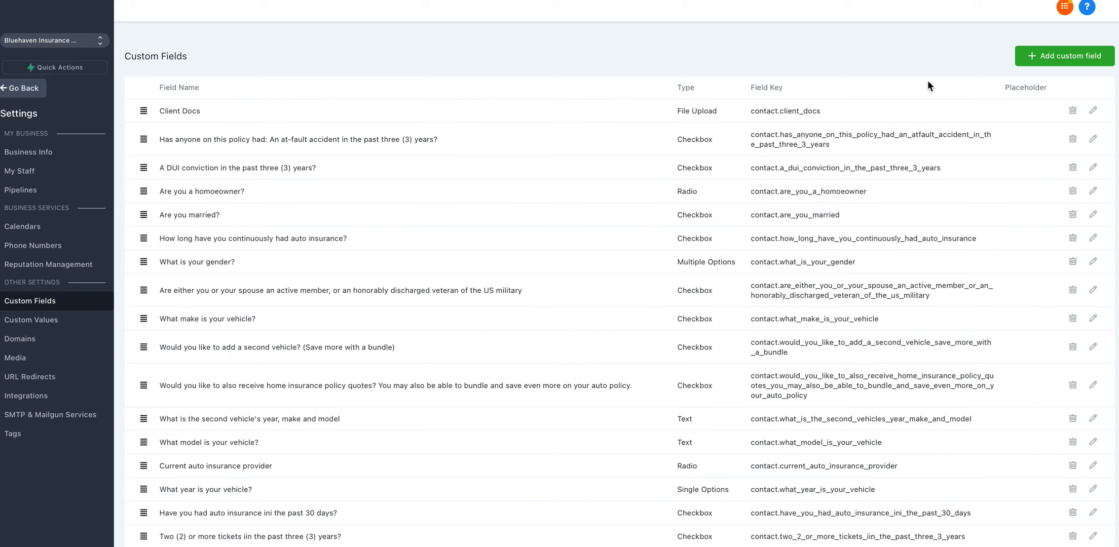
# Add a Text custom field of type Contact named "What is the core challenge you have?" and save it.
pyautogui.click(1047, 60)
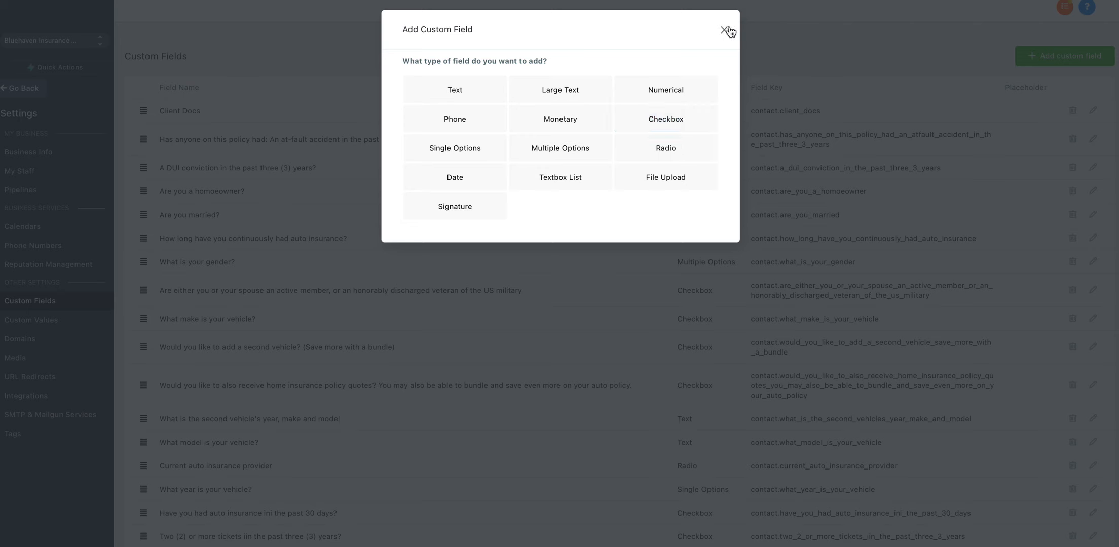
pyautogui.click(454, 93)
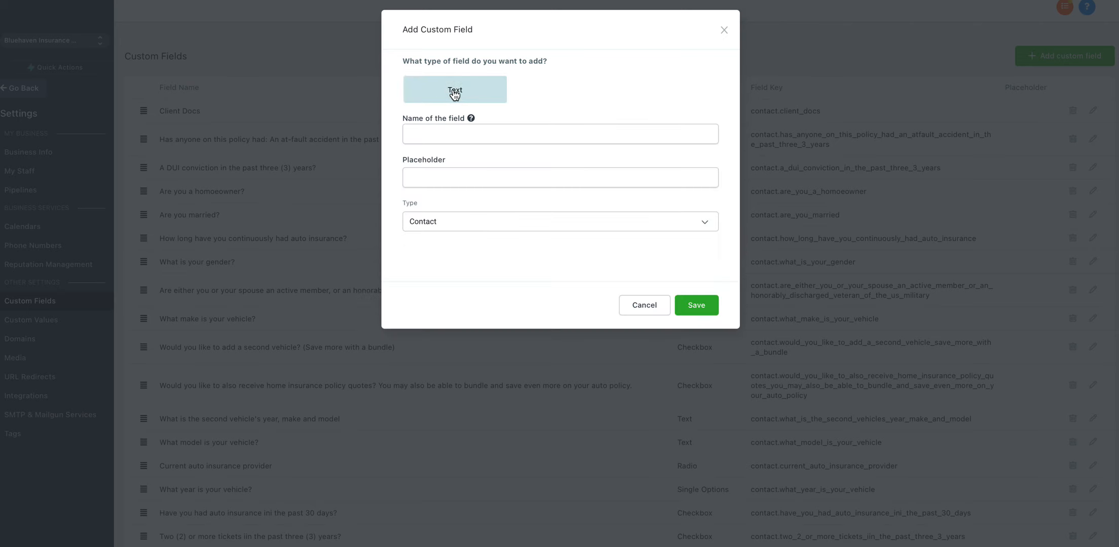
pyautogui.click(438, 134)
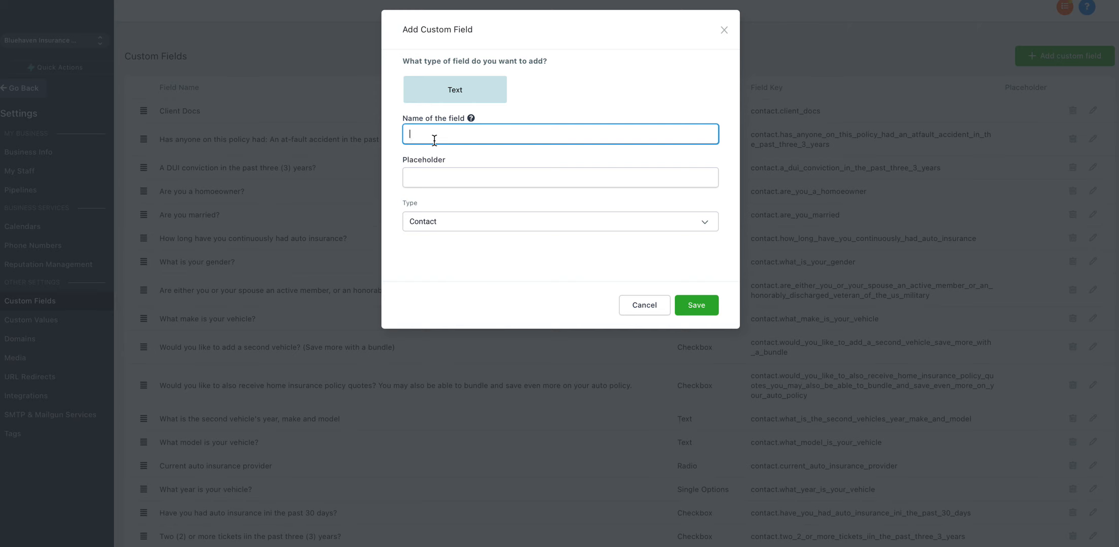
pyautogui.write('Wh')
pyautogui.press('BackSpace')
pyautogui.write('enge you have?')
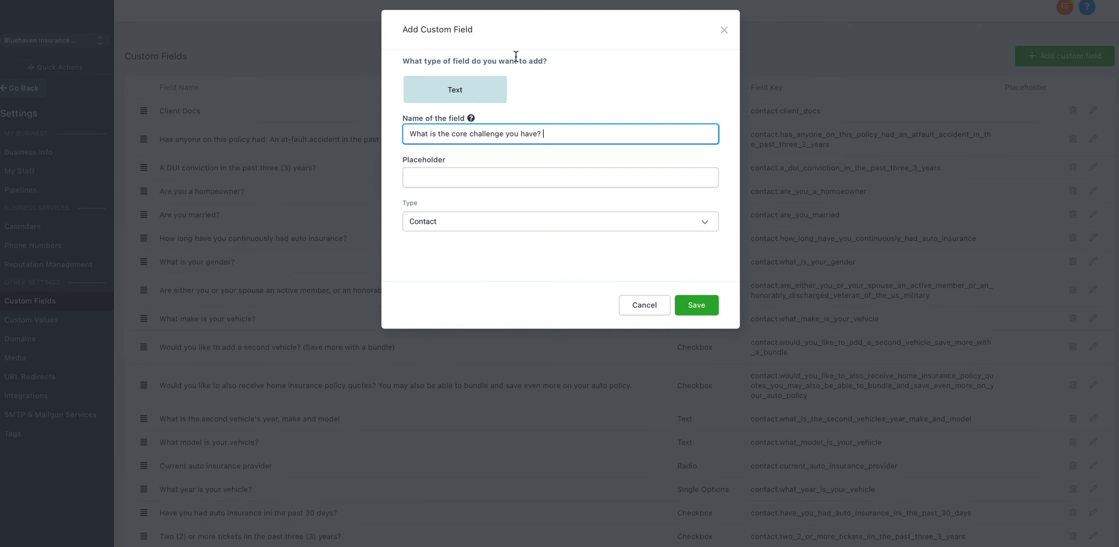
pyautogui.click(695, 305)
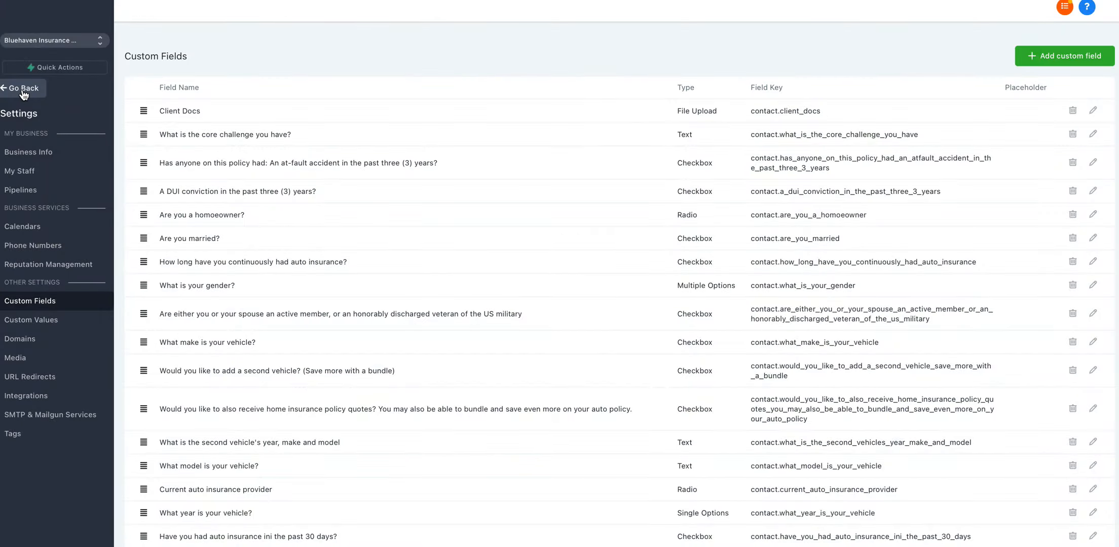
# Go back to the contact's Additional Info and start editing the "What Is The Core Challenge You Have?" answer.
pyautogui.click(24, 90)
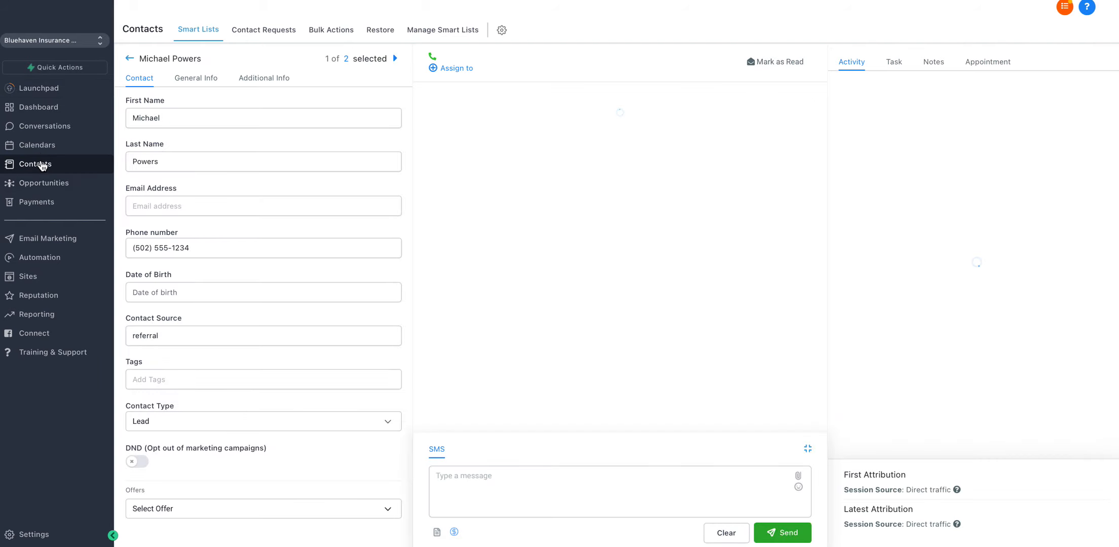
pyautogui.click(249, 80)
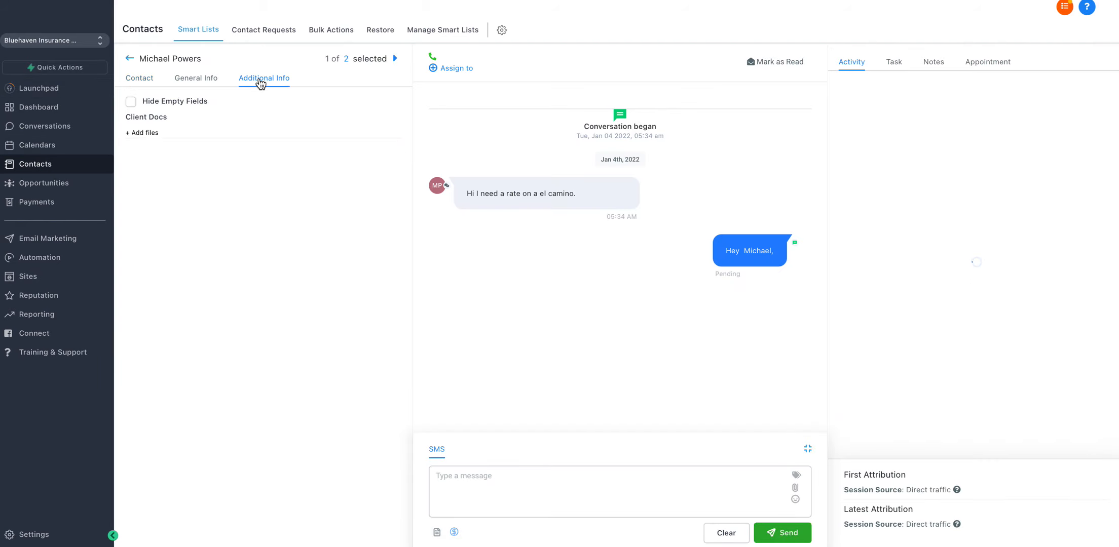
pyautogui.click(180, 171)
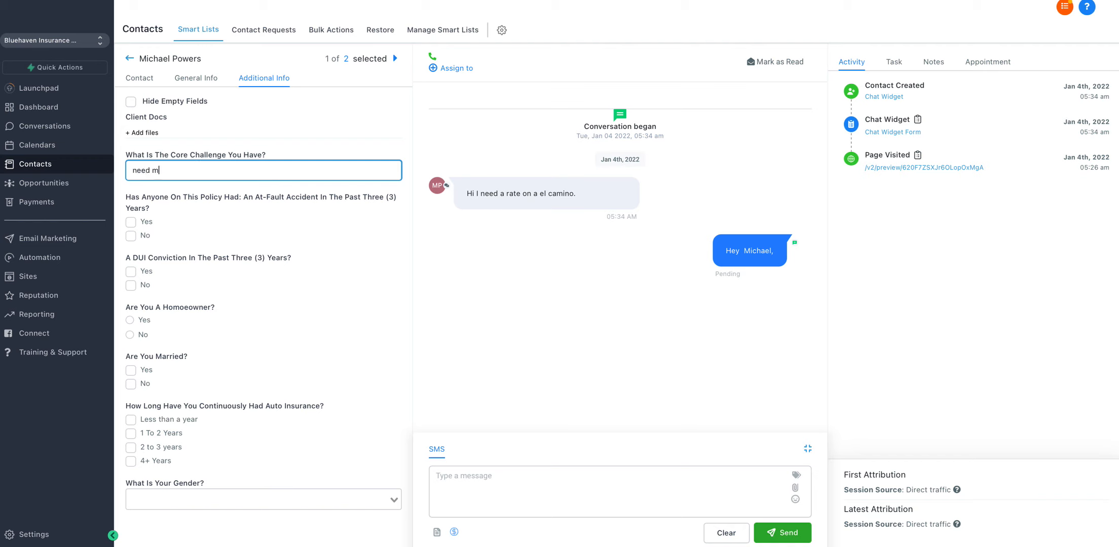
pyautogui.write('customers')
pyautogui.press('BackSpace')
pyautogui.press('BackSpace')
pyautogui.press('BackSpace')
pyautogui.press('BackSpace')
pyautogui.press('BackSpace')
pyautogui.press('BackSpace')
pyautogui.press('BackSpace')
pyautogui.press('BackSpace')
pyautogui.press('BackSpace')
pyautogui.press('BackSpace')
pyautogui.press('BackSpace')
pyautogui.press('BackSpace')
pyautogui.press('BackSpace')
pyautogui.press('BackSpace')
pyautogui.press('BackSpace')
pyautogui.press('BackSpace')
pyautogui.press('BackSpace')
pyautogui.press('BackSpace')
# Enter "High rates." as the contact's answer to the core challenge question.
pyautogui.write('High')
# Write an SMS that says "Hey", the contact's first name and "I understand your core issue is".
pyautogui.click(496, 498)
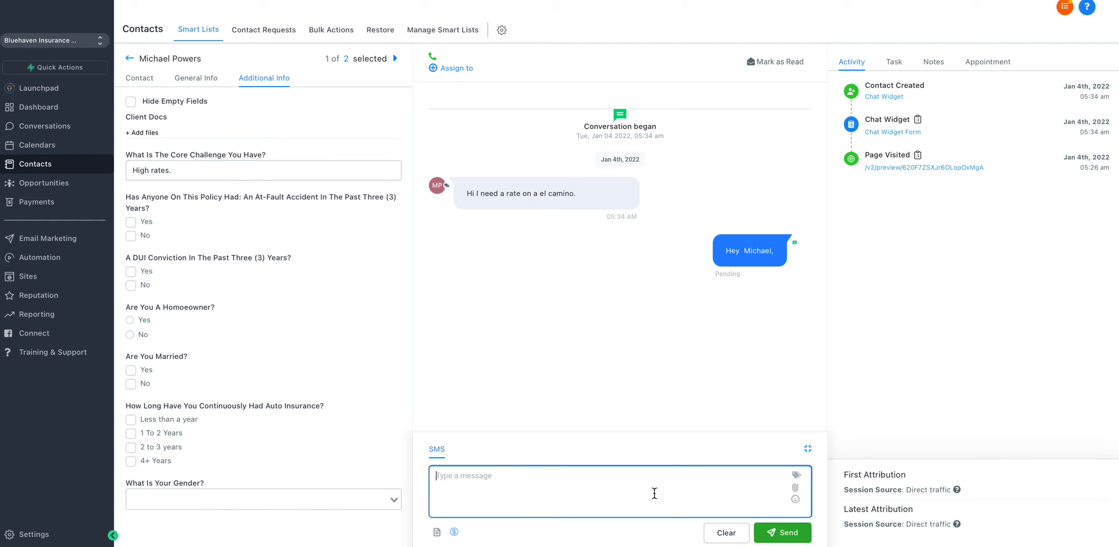
pyautogui.write('Hey michael l')
pyautogui.write(' uunderstand your core issue is')
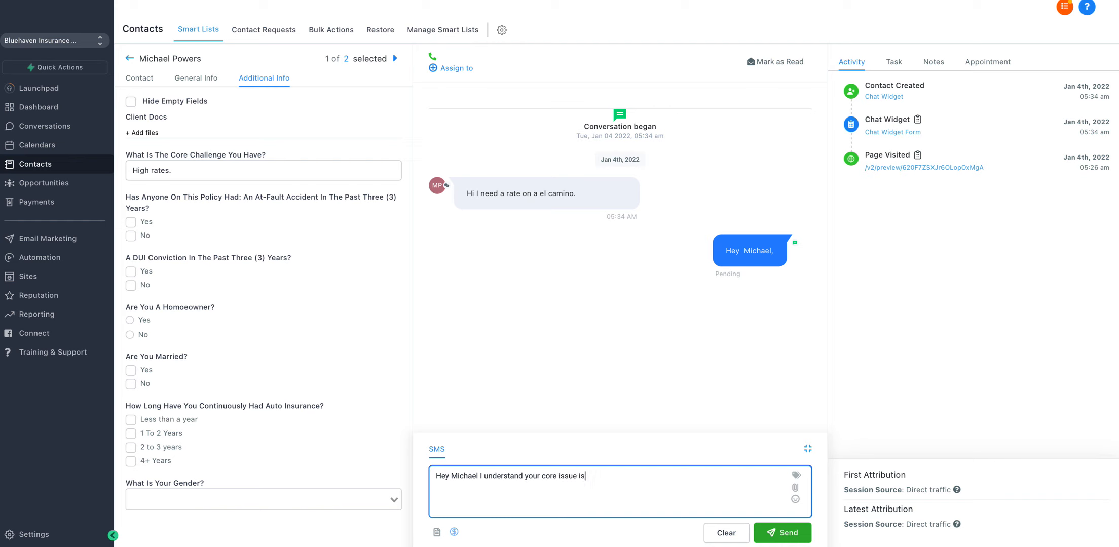
# Insert the contact's core challenge custom field at the end of the SMS and send the message.
pyautogui.click(798, 477)
pyautogui.moveTo(776, 465)
pyautogui.scroll(-1, 767, 448)
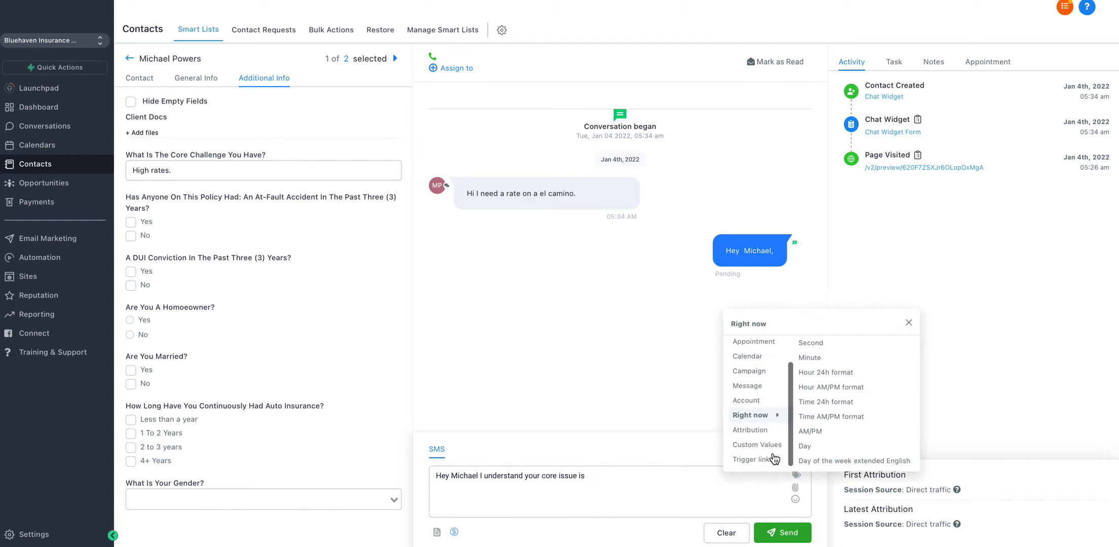
pyautogui.moveTo(760, 448)
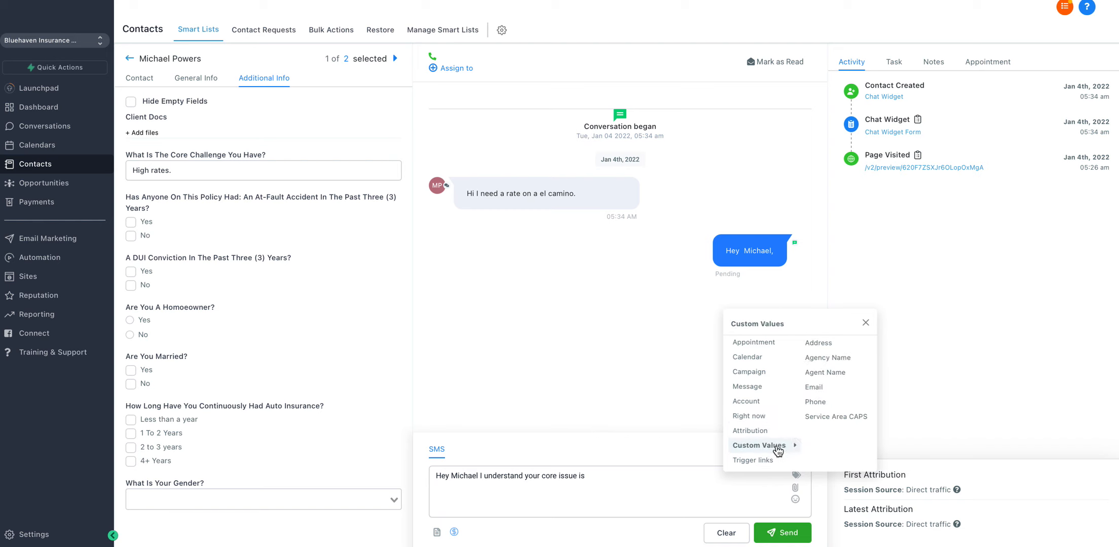
pyautogui.moveTo(777, 387)
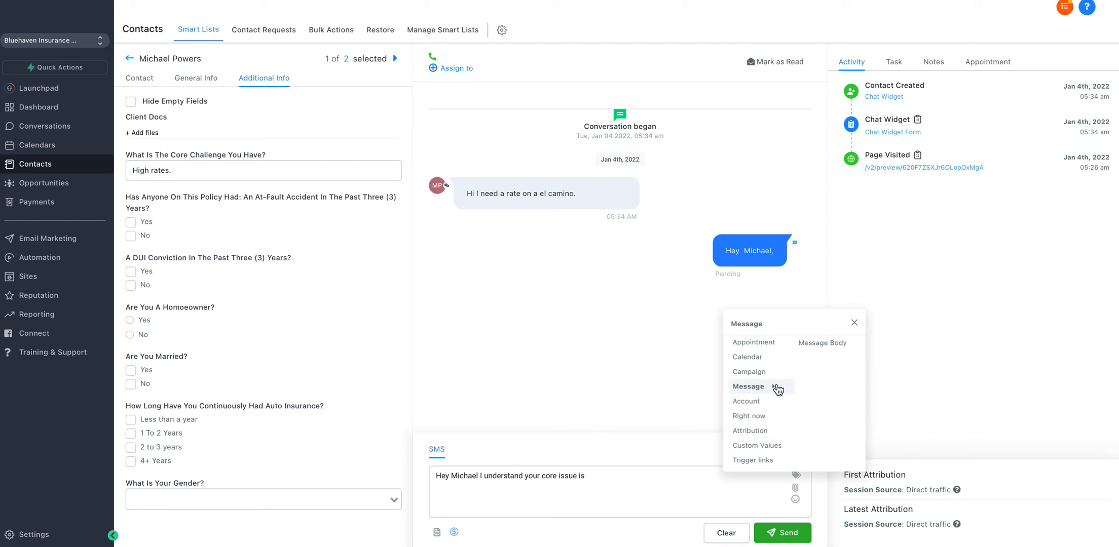
pyautogui.scroll(1, 778, 389)
pyautogui.moveTo(767, 350)
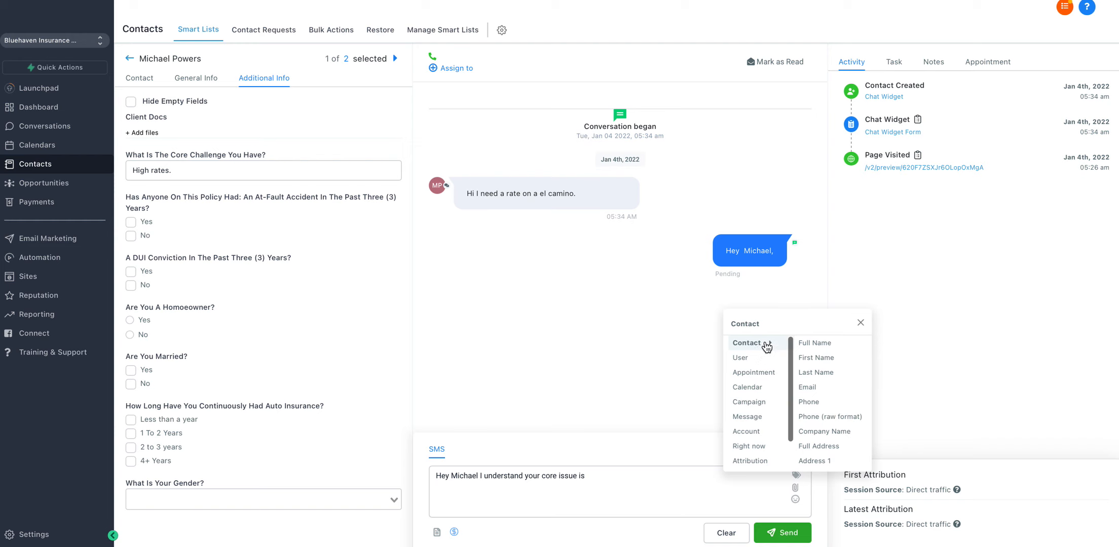
pyautogui.scroll(-3, 825, 402)
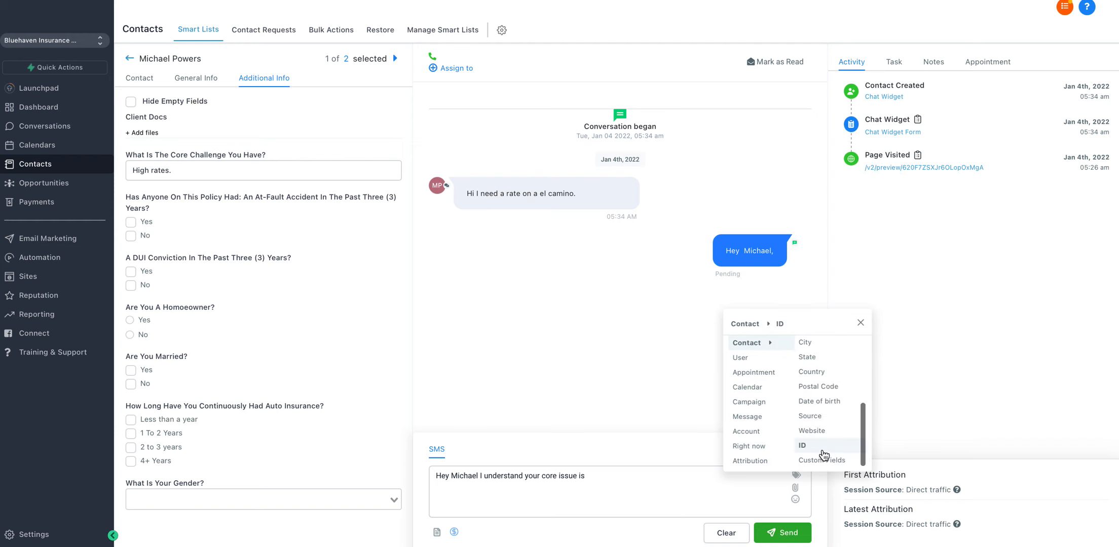
pyautogui.moveTo(824, 459)
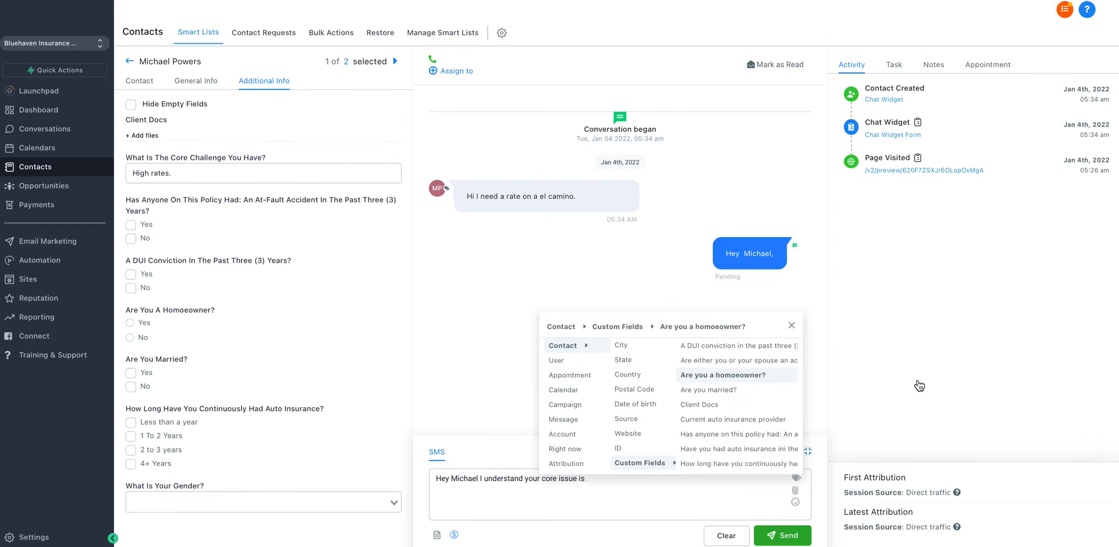
pyautogui.scroll(-5, 771, 390)
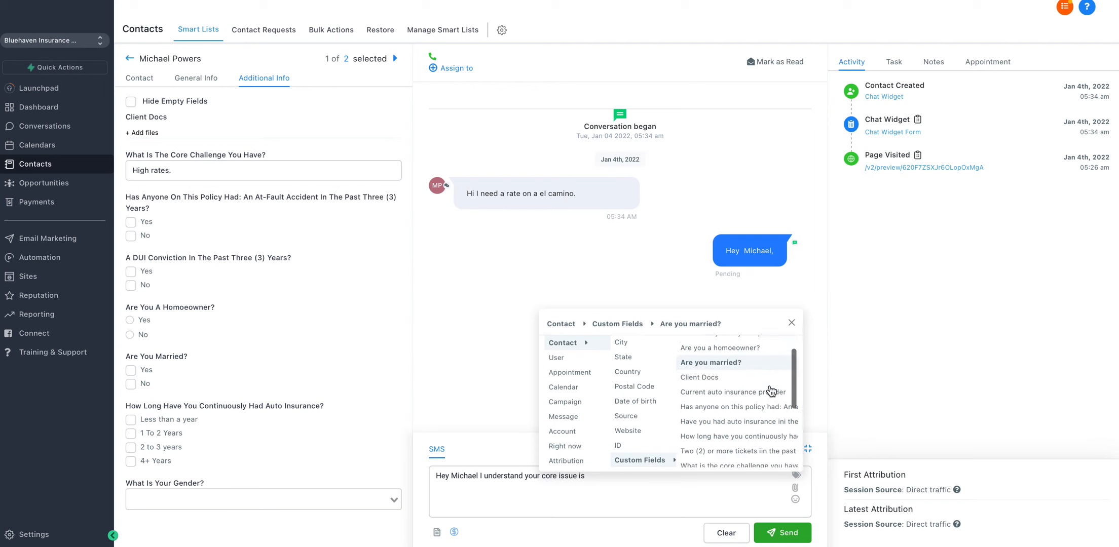
pyautogui.scroll(-3, 765, 395)
pyautogui.scroll(1, 738, 357)
pyautogui.click(738, 355)
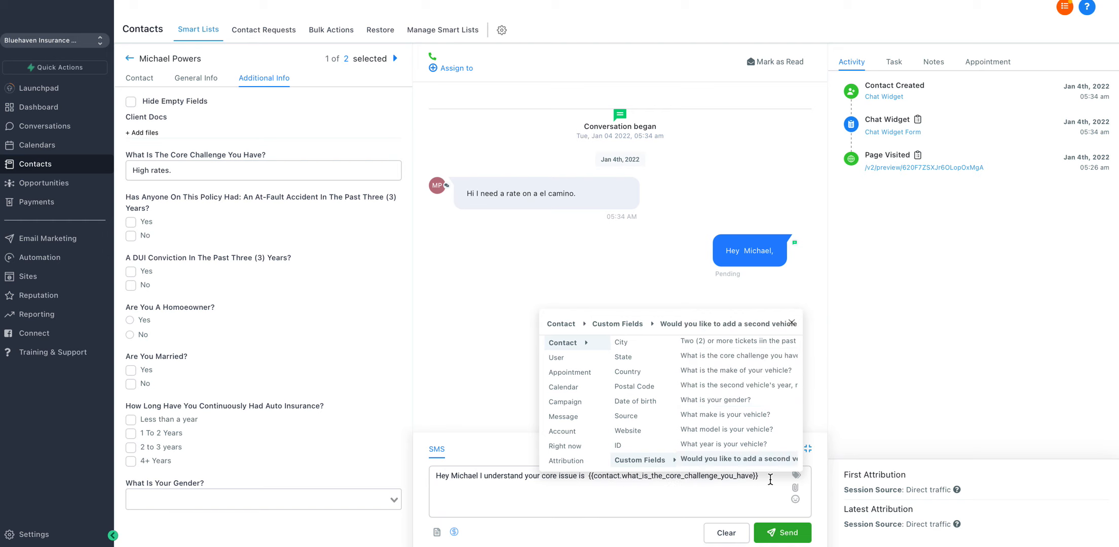
pyautogui.click(769, 479)
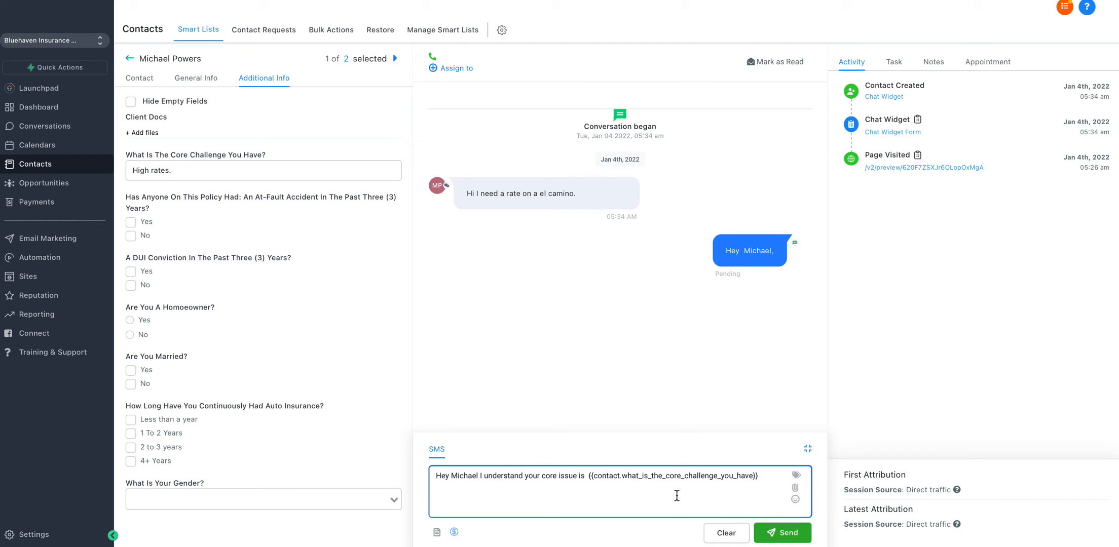
pyautogui.click(781, 532)
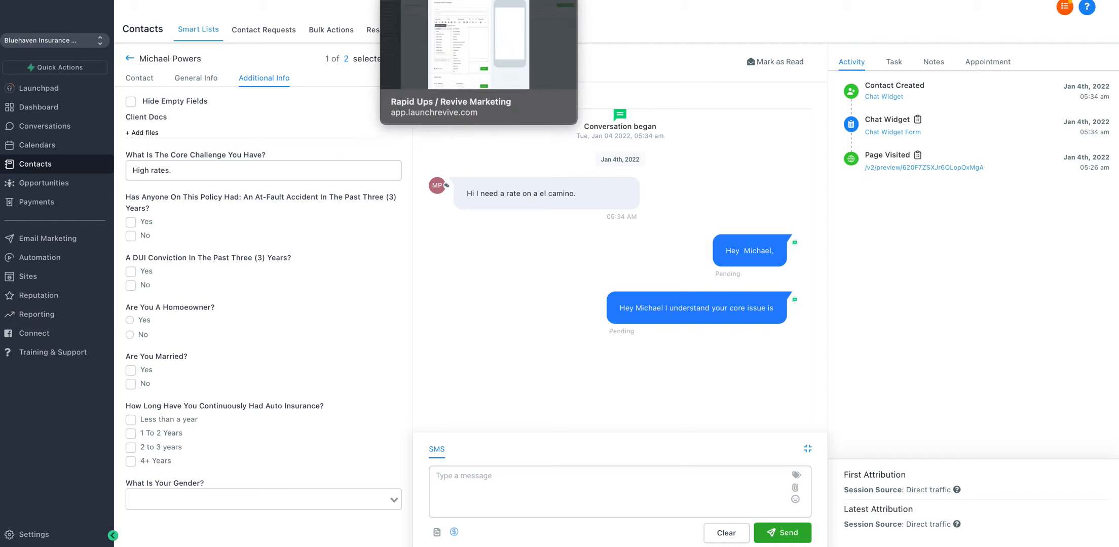
# In the account's Custom Values settings, add a custom value named "Special 1" with the value "15% off".
pyautogui.click(31, 538)
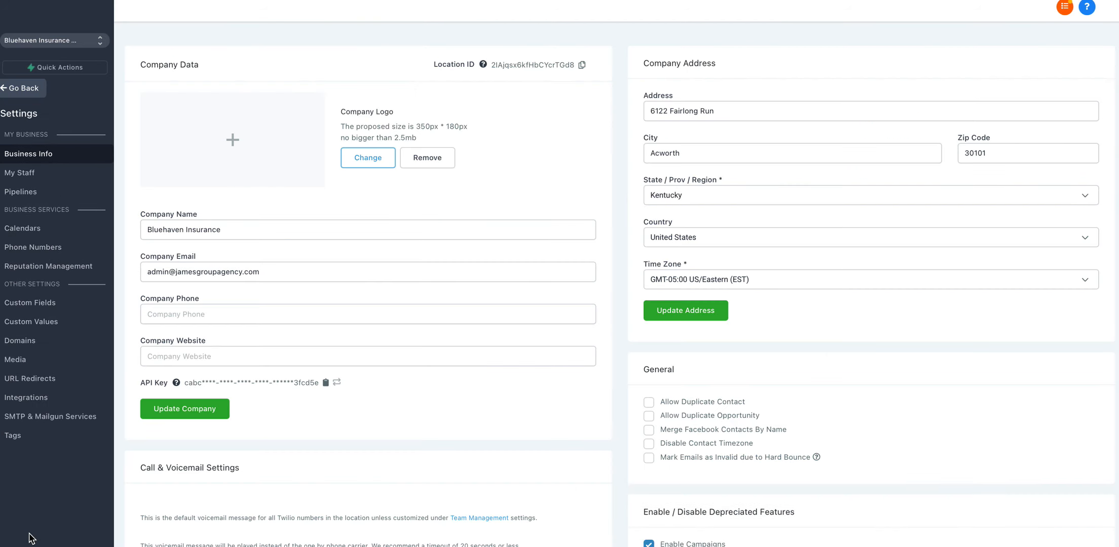
pyautogui.click(46, 321)
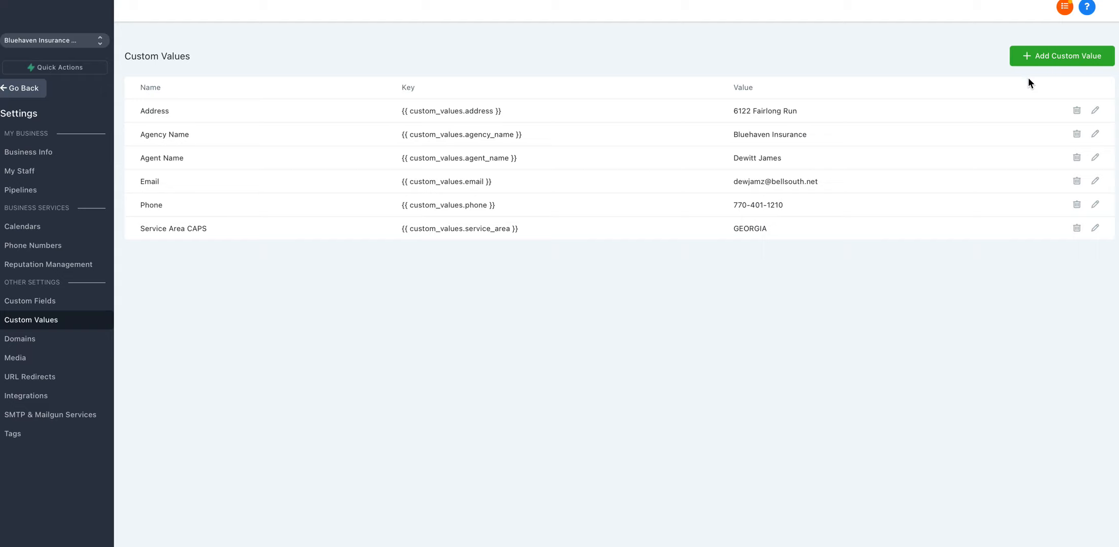
pyautogui.click(1046, 56)
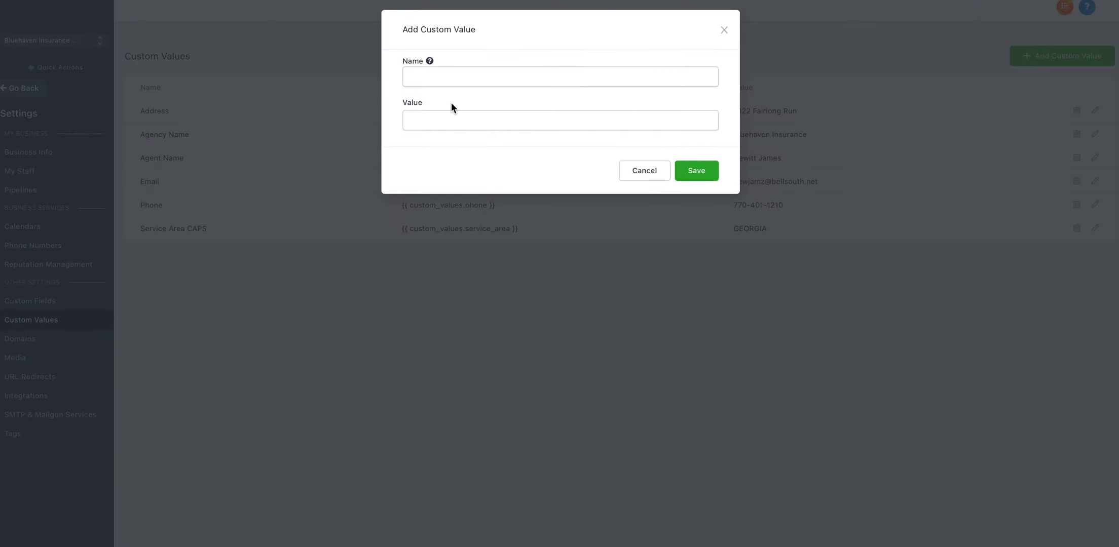
pyautogui.click(436, 75)
pyautogui.write('Special 1')
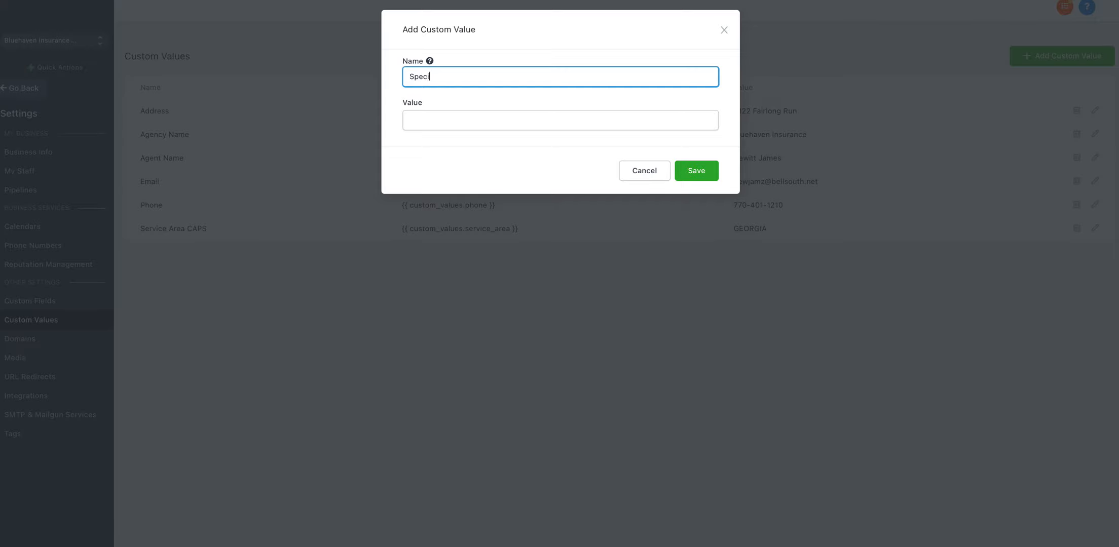
pyautogui.click(434, 120)
pyautogui.write('15% off')
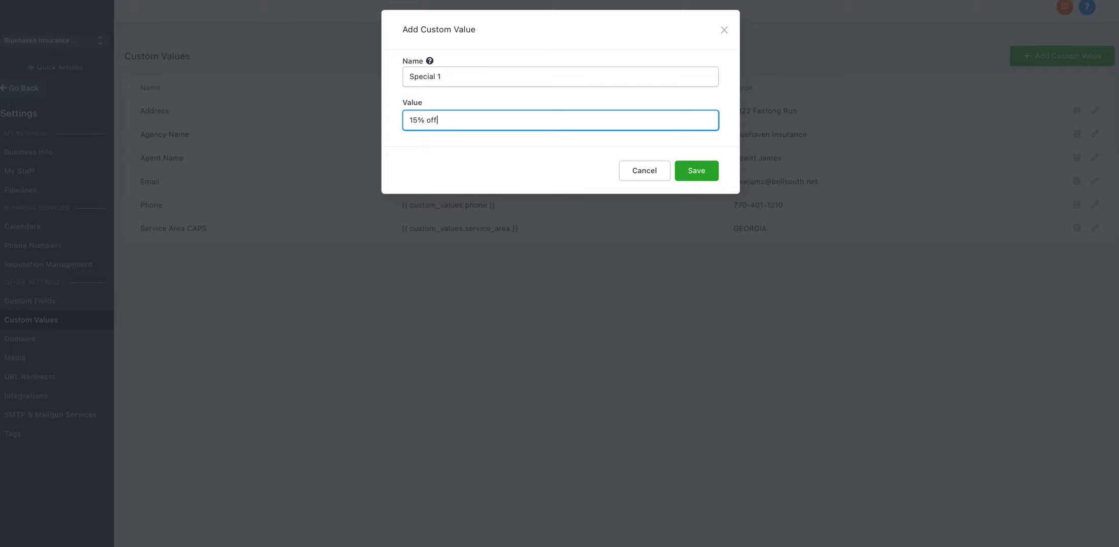
pyautogui.click(696, 170)
# Add and save another custom value named "Past customer specials" with the value "50% off".
pyautogui.click(1052, 58)
pyautogui.click(461, 77)
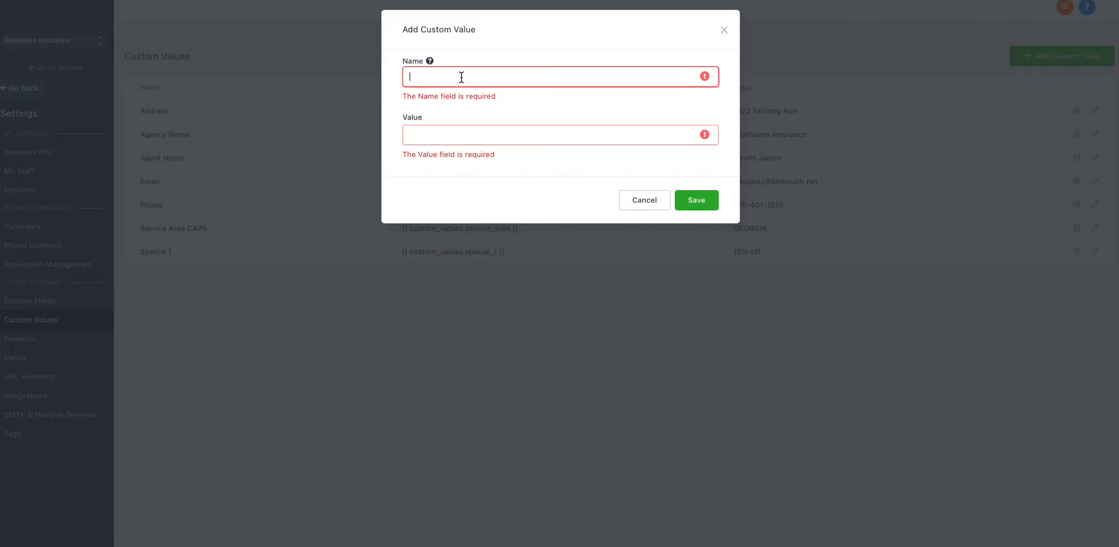
pyautogui.write('P')
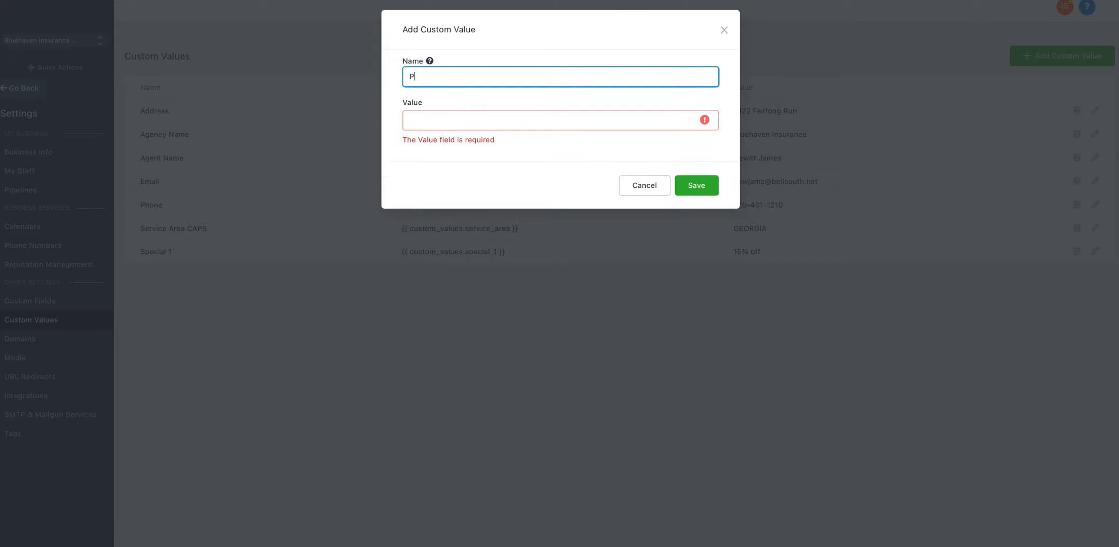
pyautogui.write('ast customer specials')
pyautogui.click(443, 119)
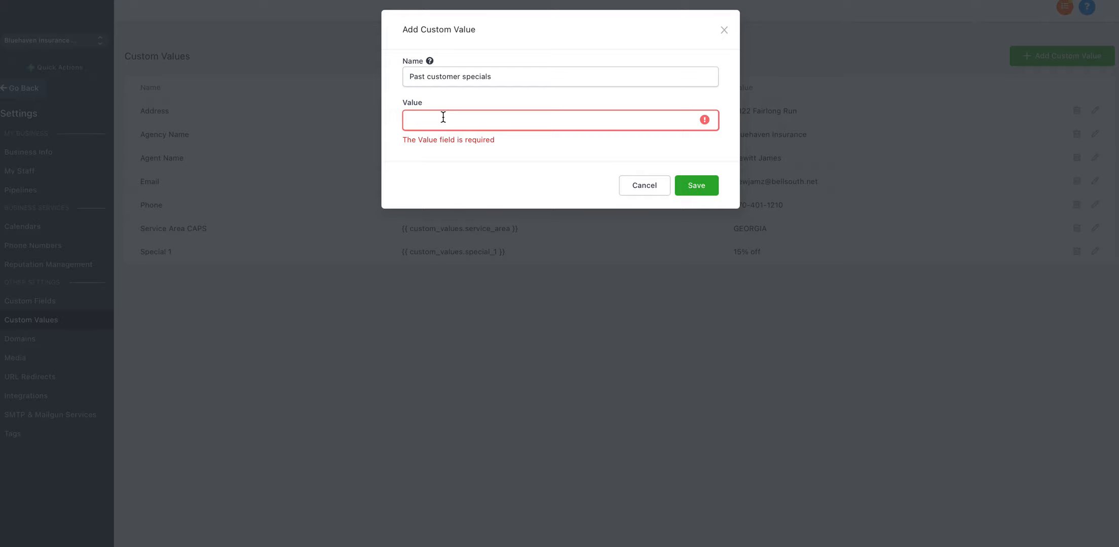
pyautogui.write('50%')
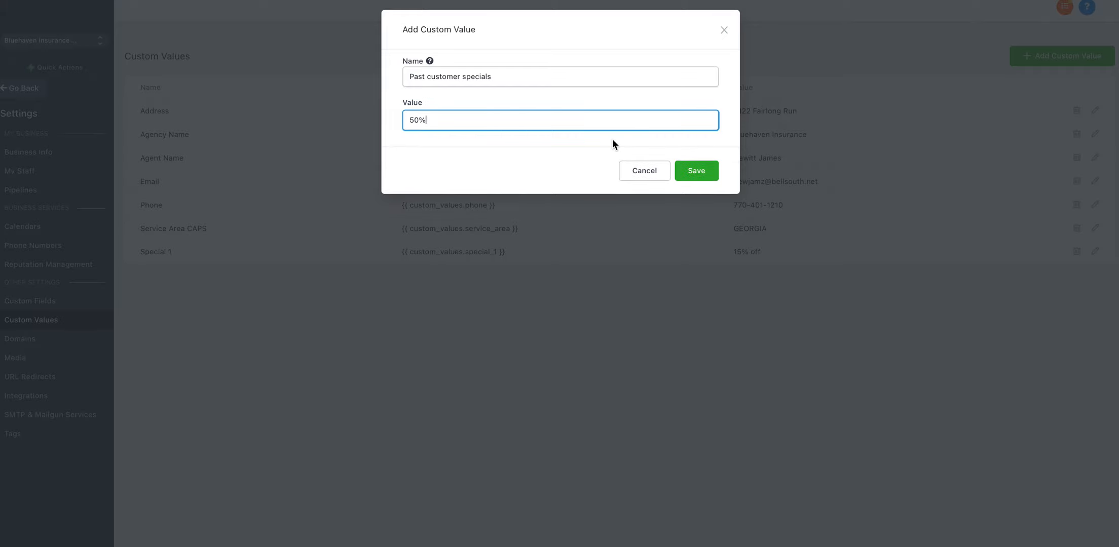
pyautogui.write(' off')
pyautogui.click(704, 170)
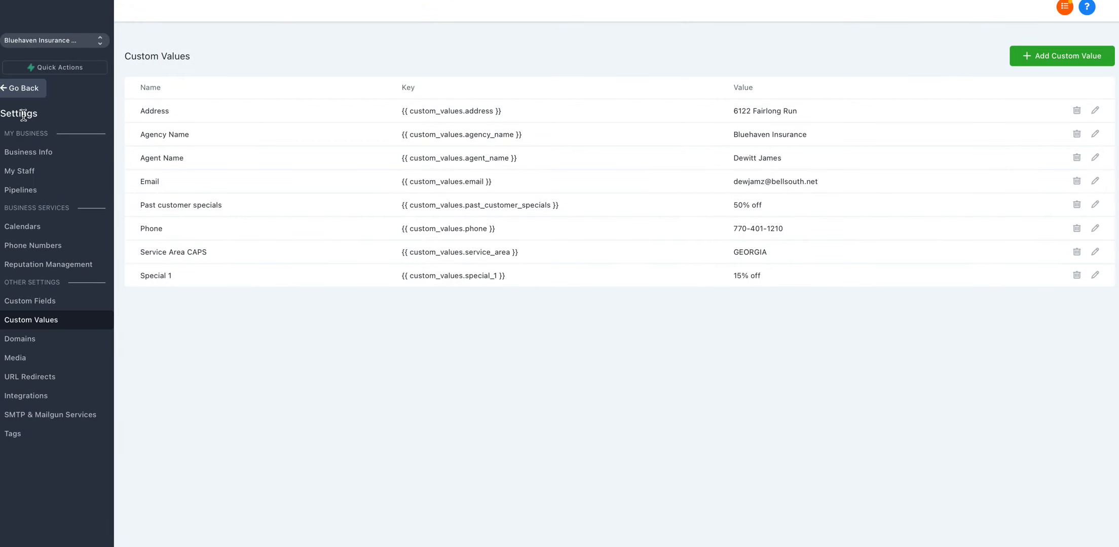
# Return to the contact's conversation and insert the "Special 1" custom value as a merge field in a new SMS.
pyautogui.click(24, 88)
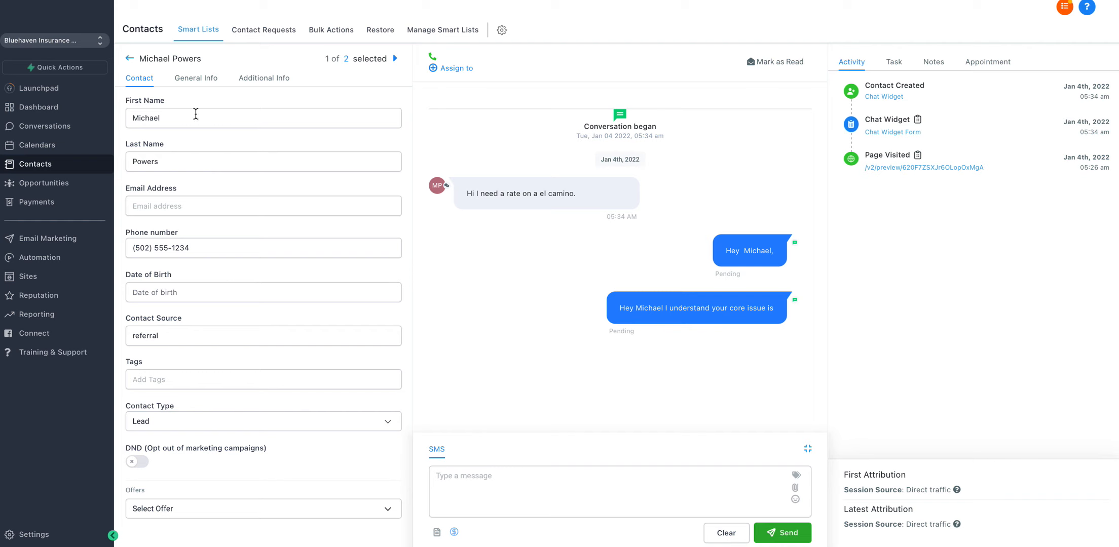
pyautogui.click(489, 481)
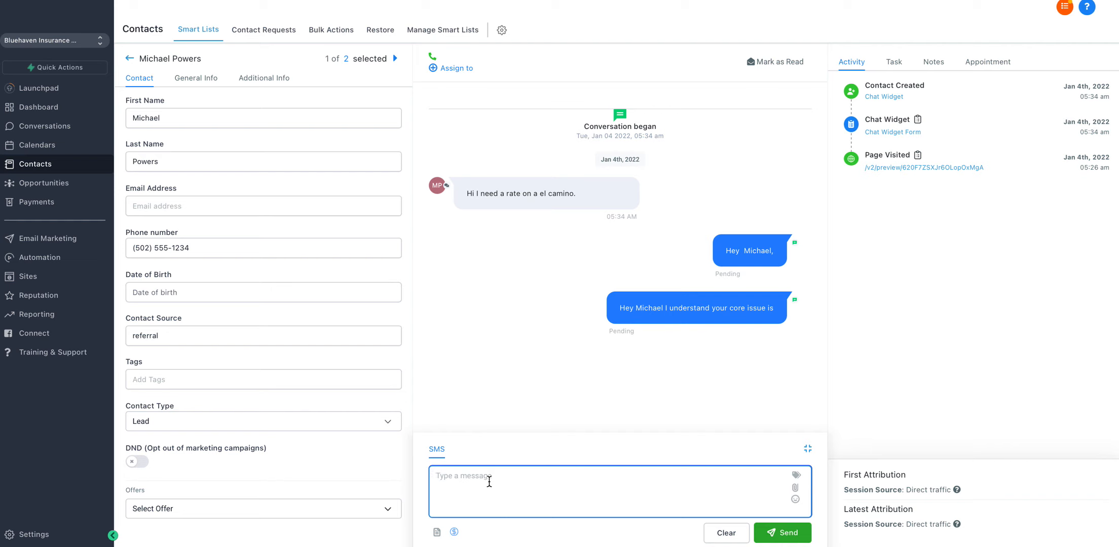
pyautogui.click(796, 475)
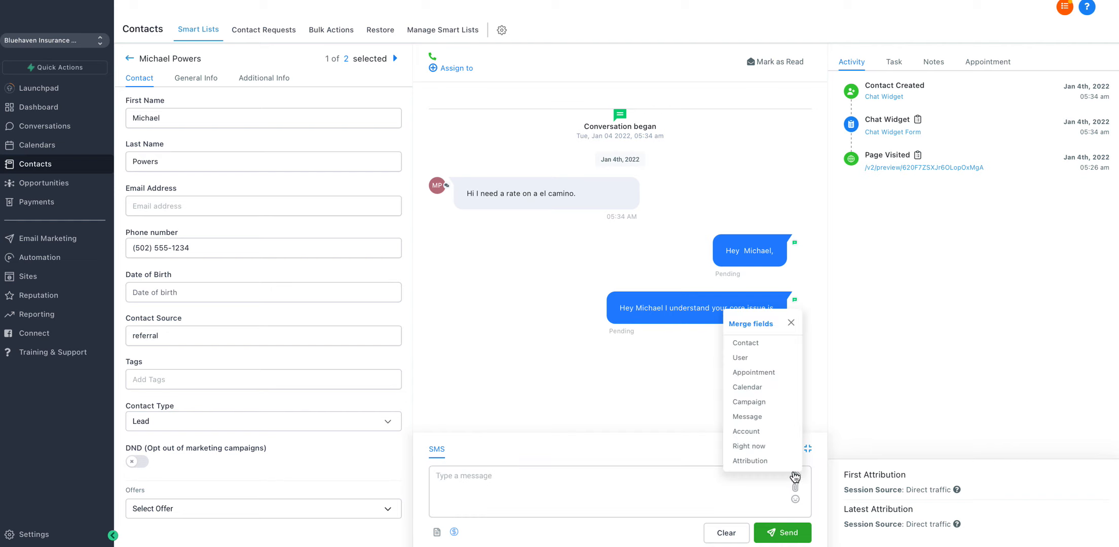
pyautogui.scroll(-1, 762, 429)
pyautogui.moveTo(764, 446)
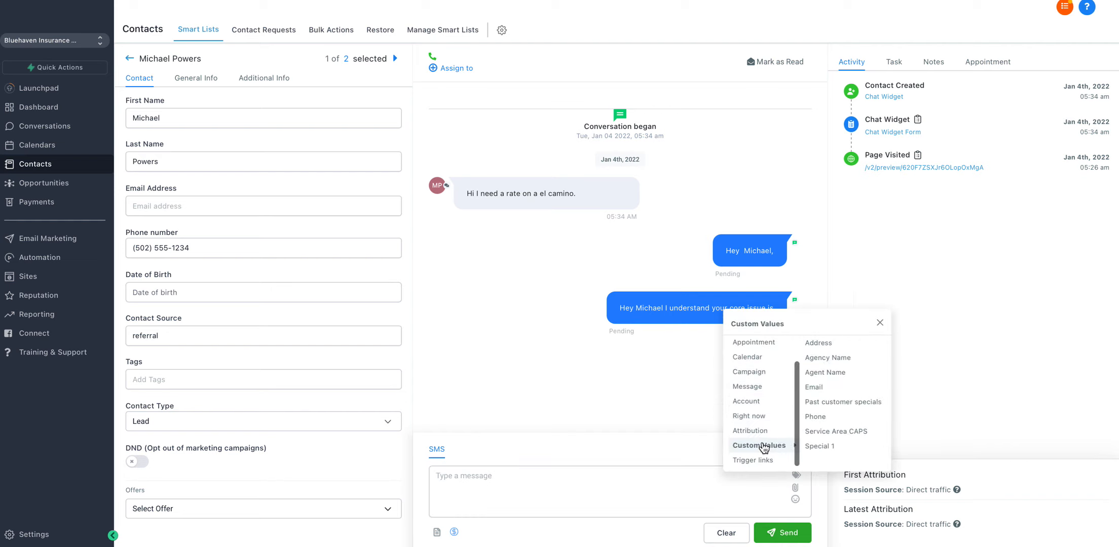
pyautogui.click(835, 448)
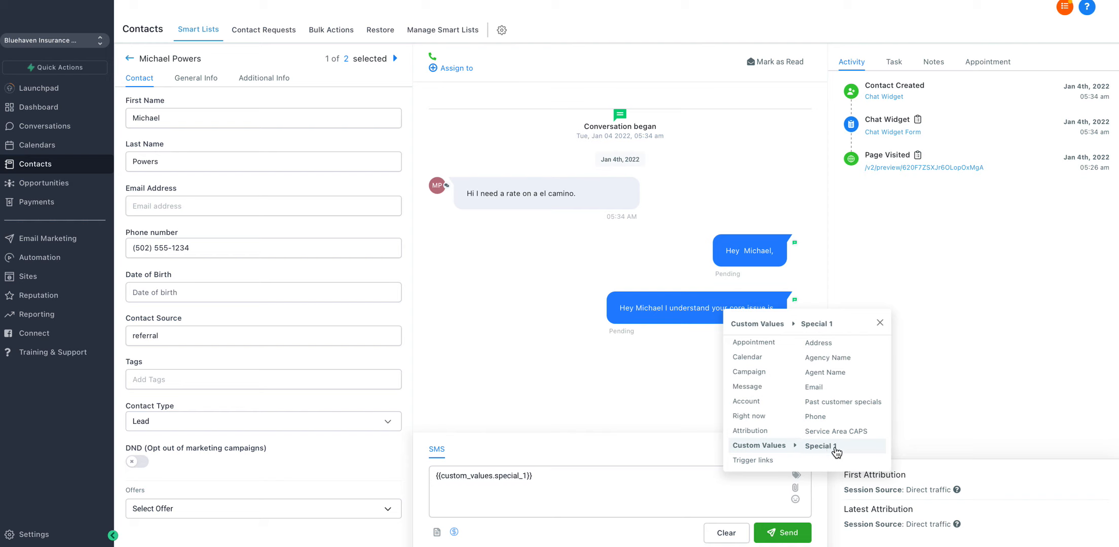
pyautogui.click(566, 478)
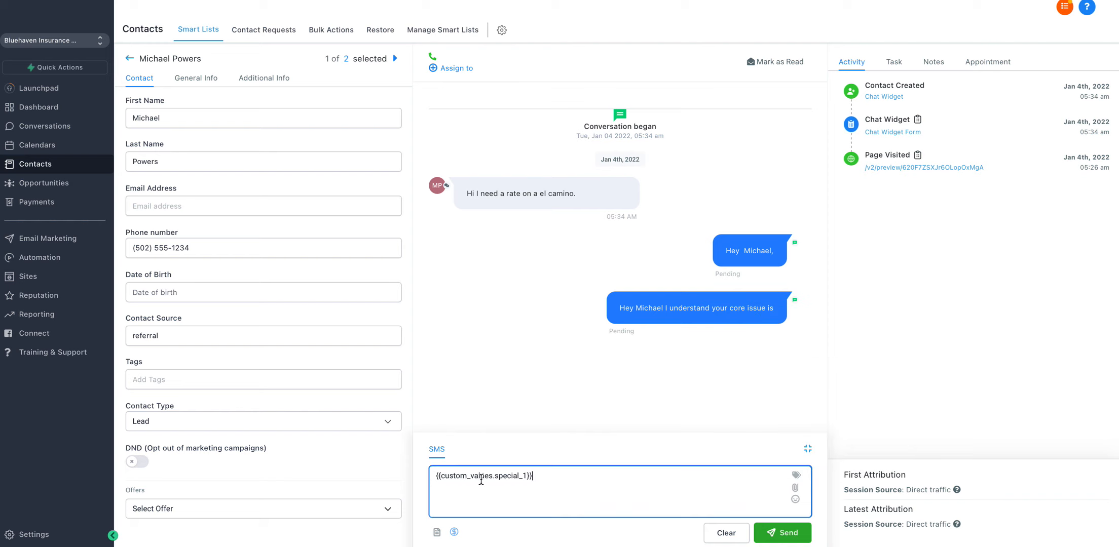